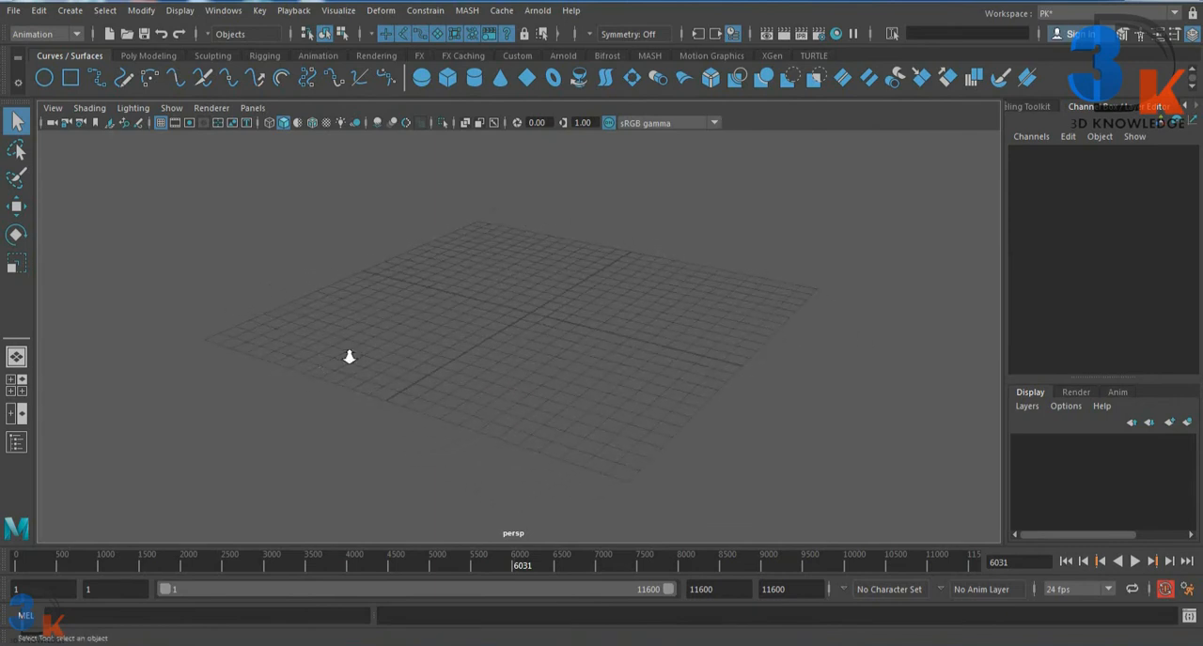
Step: Examine the empty perspective view's ground grid from different distances and angles
scroll(367, 363, up, 8)
alt+right_drag(294, 338, 241, 340)
alt+right_drag(490, 315, 134, 312)
alt+right_drag(527, 315, 176, 312)
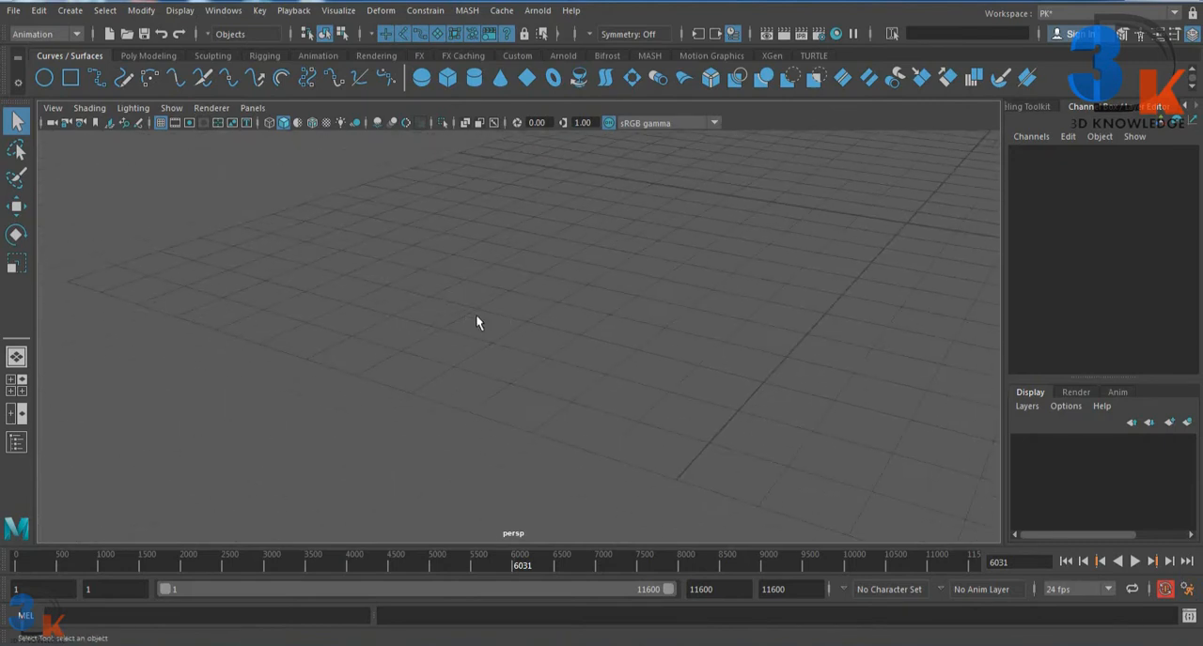
alt+right_drag(475, 315, 416, 317)
mouse_move(416, 318)
alt+mouse_down()
mouse_move(573, 311)
mouse_move(604, 350)
mouse_move(411, 330)
mouse_move(497, 320)
mouse_move(446, 319)
mouse_move(471, 307)
mouse_move(474, 242)
alt+mouse_up()
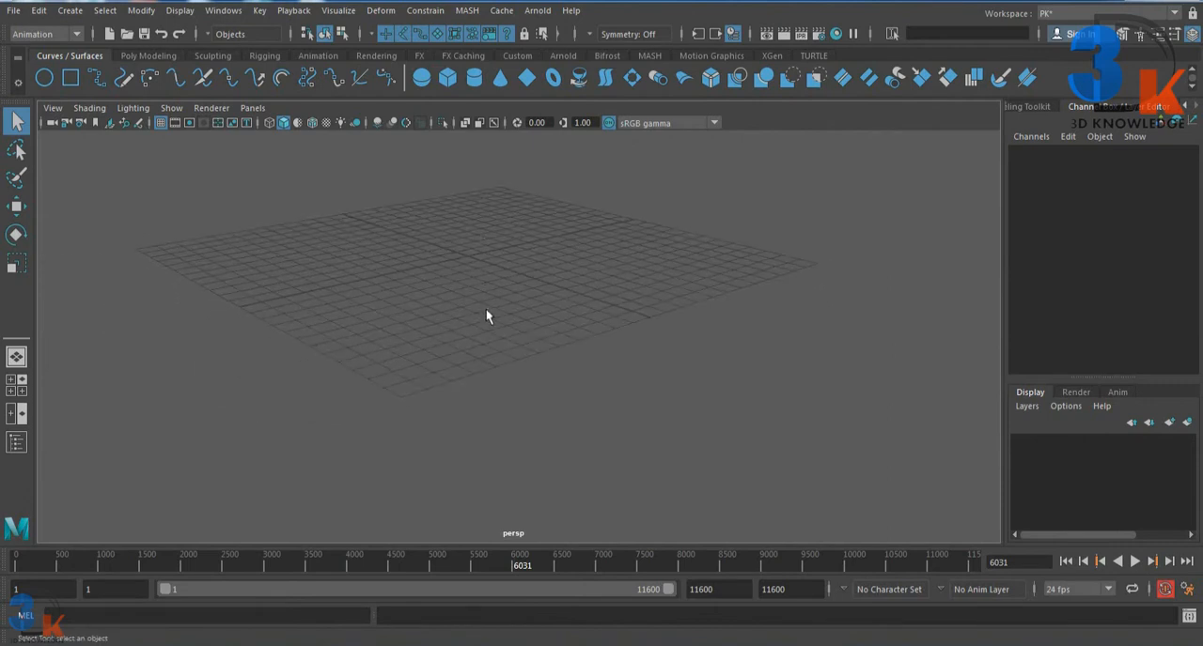
alt+middle_drag(486, 319, 554, 302)
alt+drag(554, 301, 510, 365)
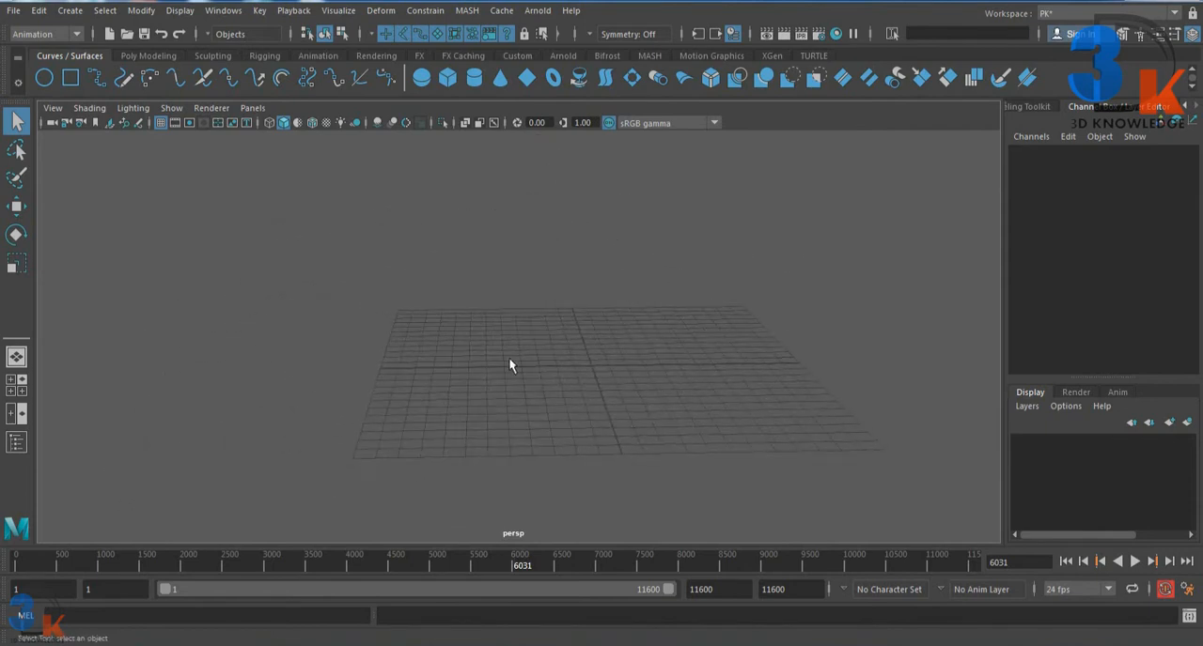
alt+middle_drag(510, 366, 425, 274)
alt+drag(425, 275, 436, 327)
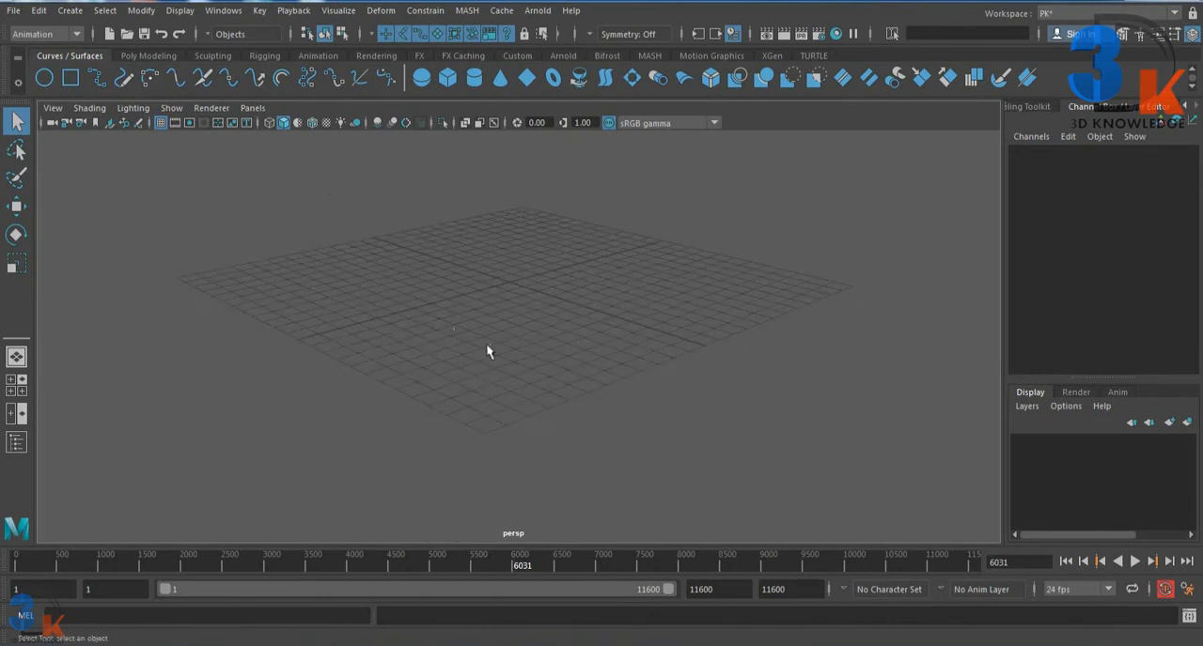
alt+middle_drag(486, 343, 462, 322)
alt+drag(462, 322, 407, 308)
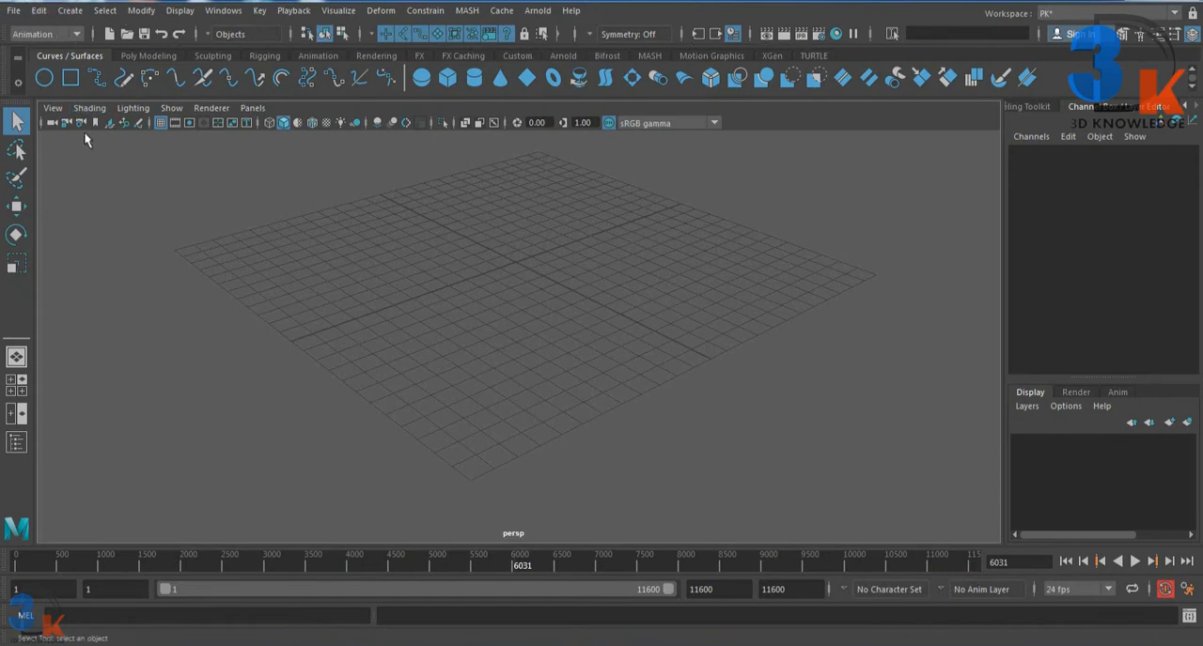
mouse_move(377, 230)
alt+mouse_down()
mouse_move(397, 223)
mouse_move(359, 215)
alt+mouse_up()
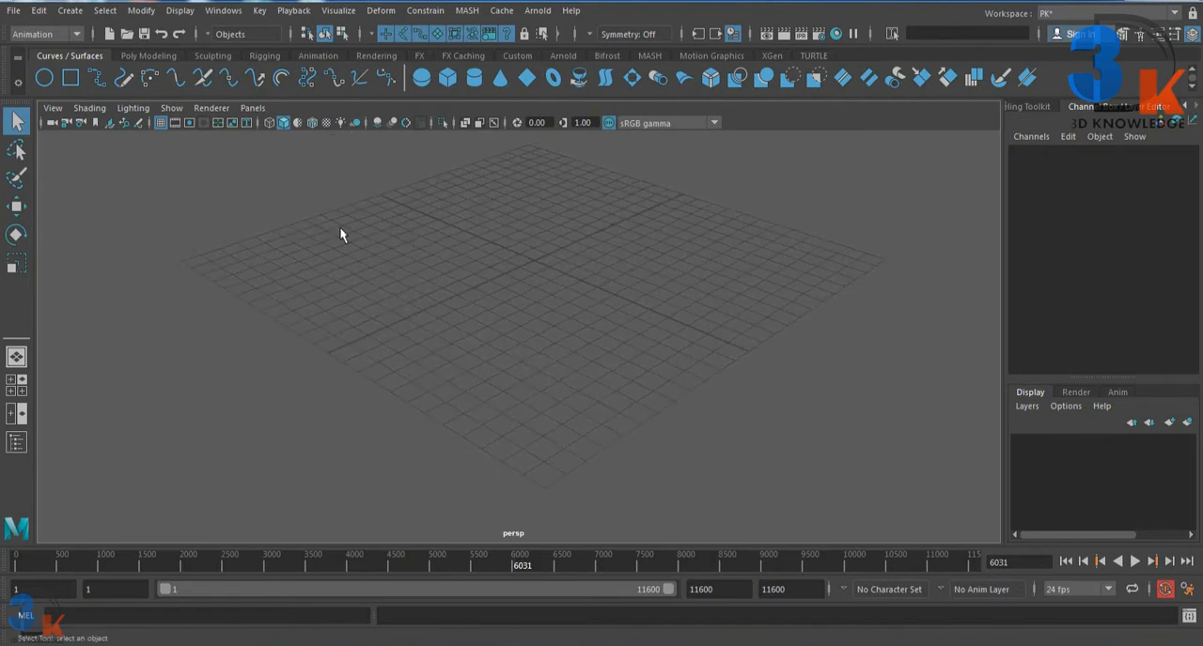
mouse_move(464, 254)
alt+mouse_down()
mouse_move(442, 250)
mouse_move(483, 273)
mouse_move(459, 268)
alt+mouse_up()
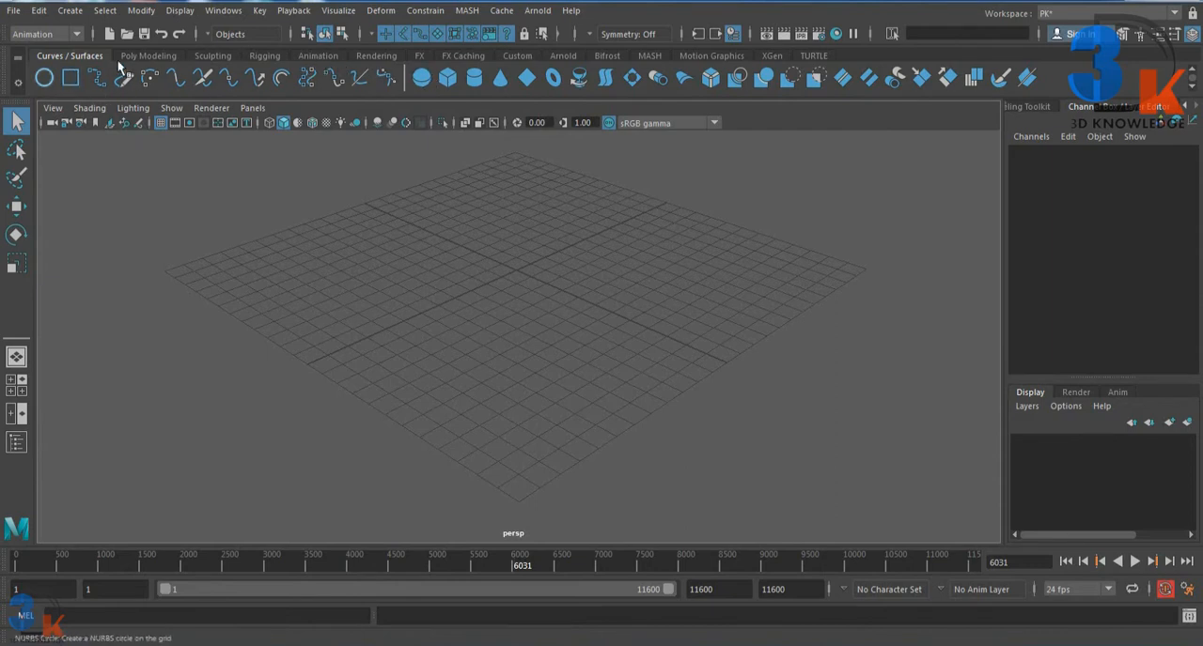
Step: Compare the Poly Modeling and Curves / Surfaces tool shelves, finishing with the Poly Modeling tools shown
click(145, 56)
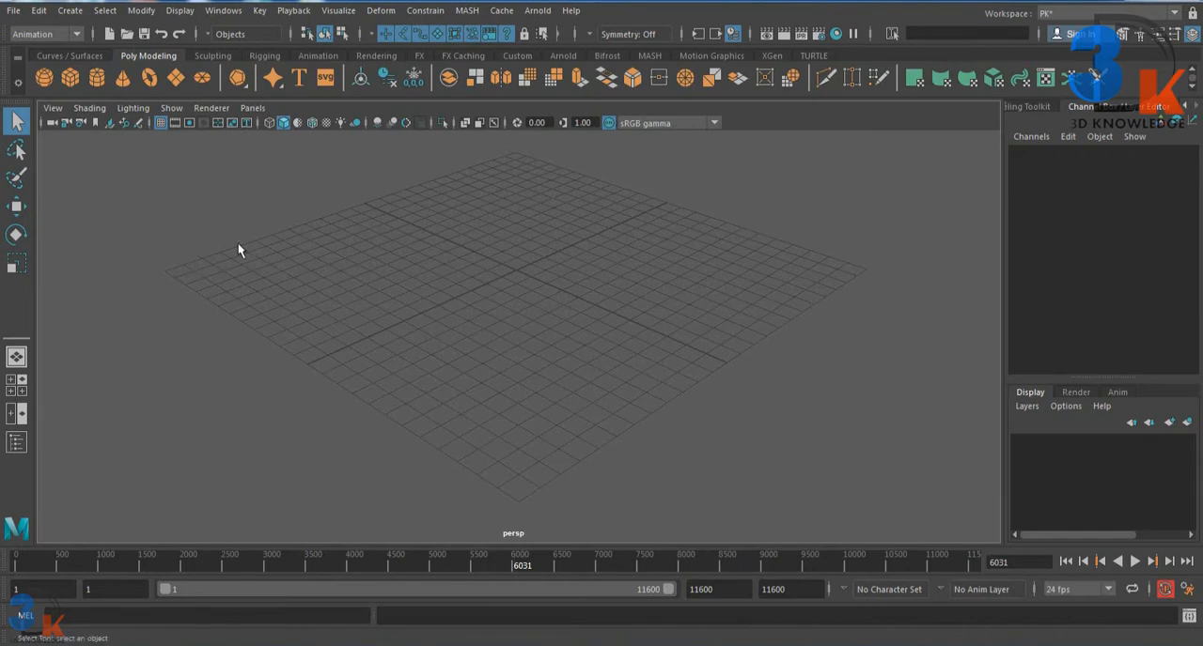
click(69, 56)
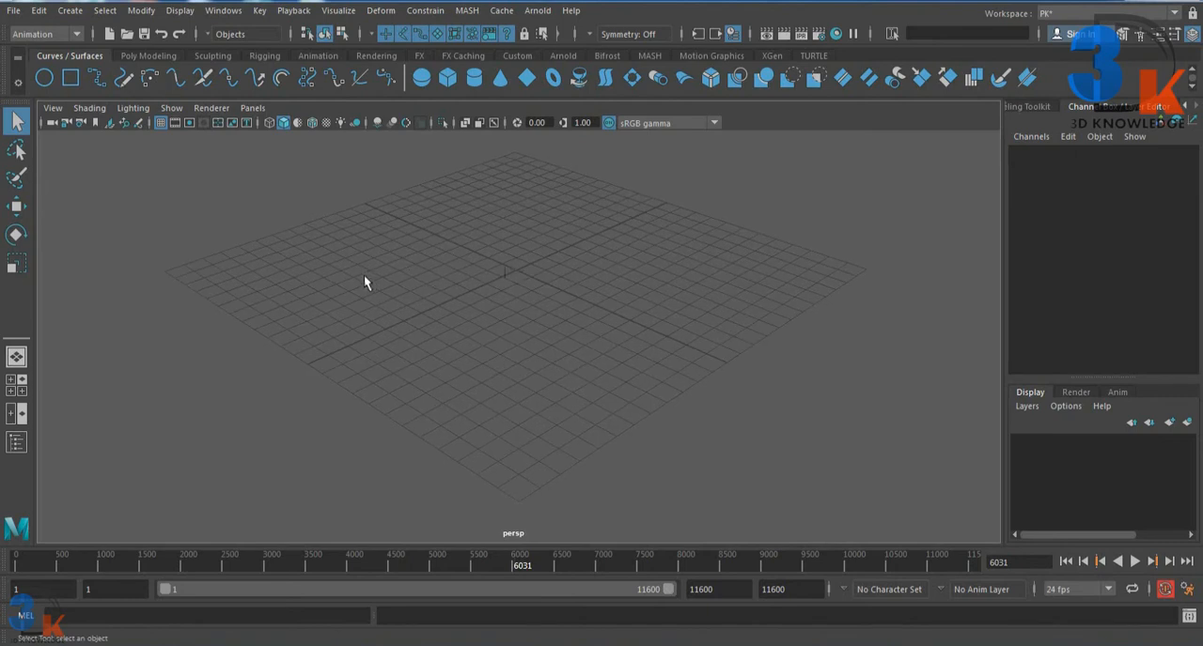
alt+drag(488, 301, 482, 323)
click(149, 55)
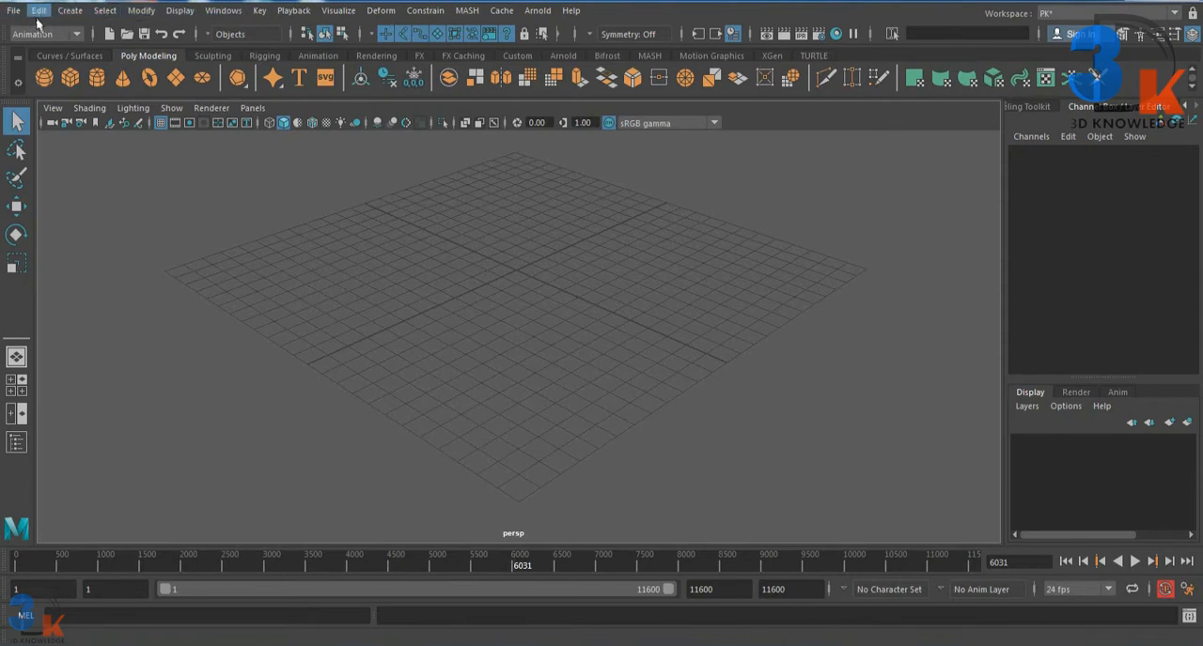
Step: Switch the menu set through Modeling, Rigging and Animation, finishing on FX
click(77, 34)
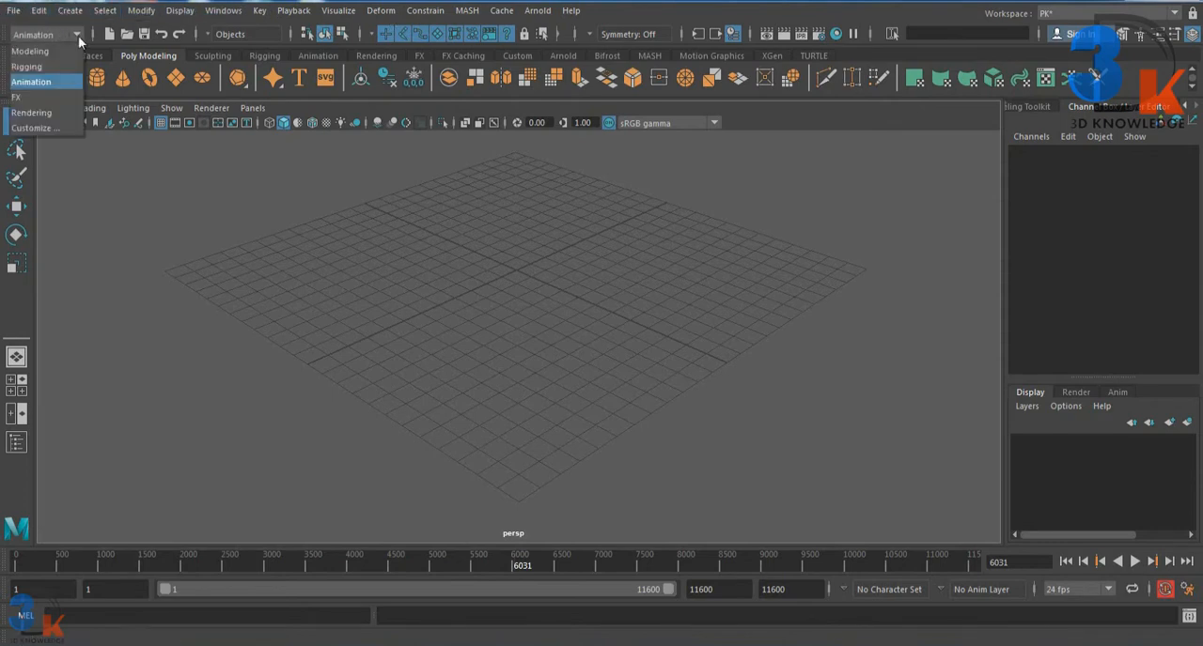
click(78, 36)
click(79, 36)
click(51, 54)
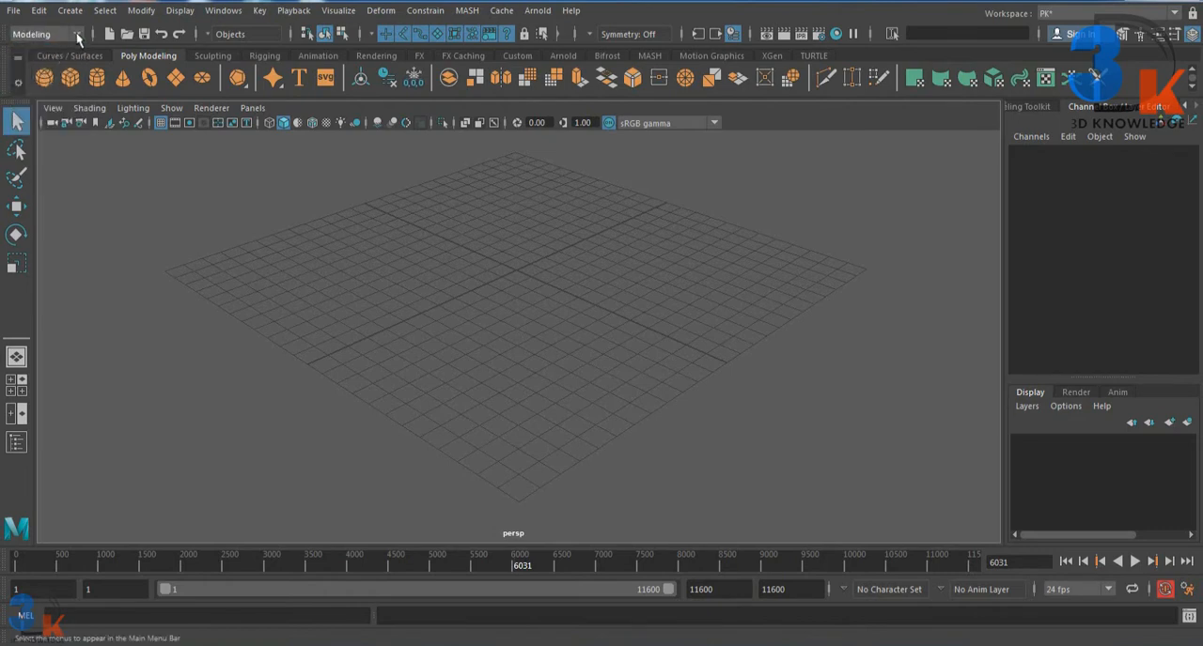
click(77, 35)
click(48, 62)
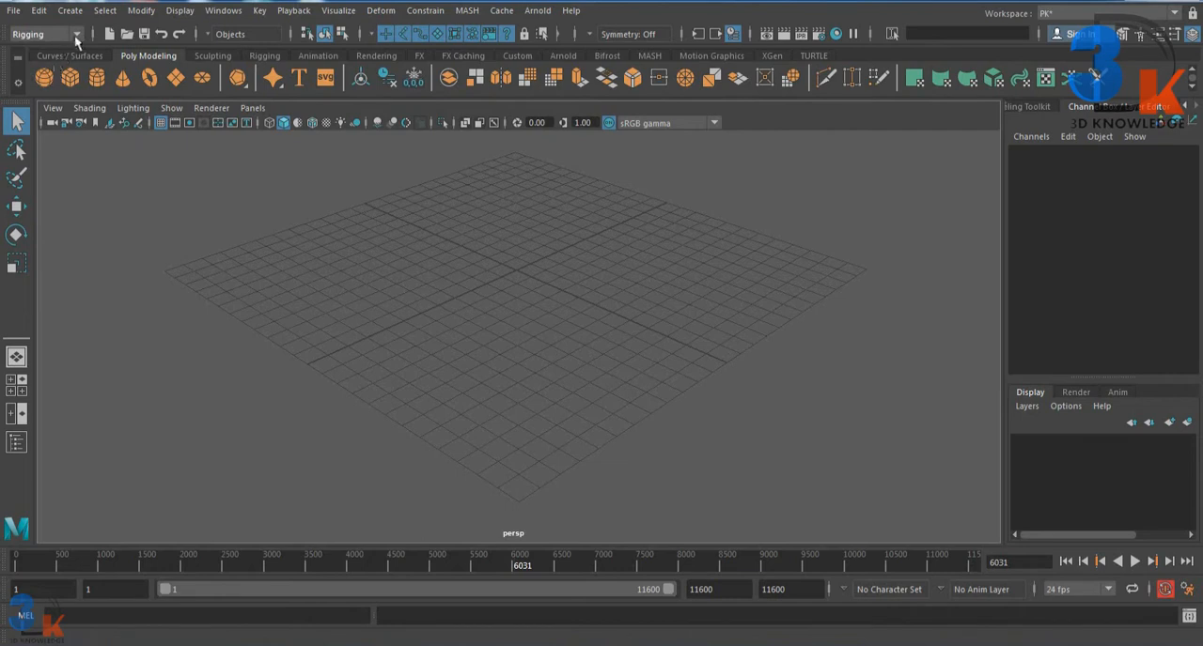
click(76, 36)
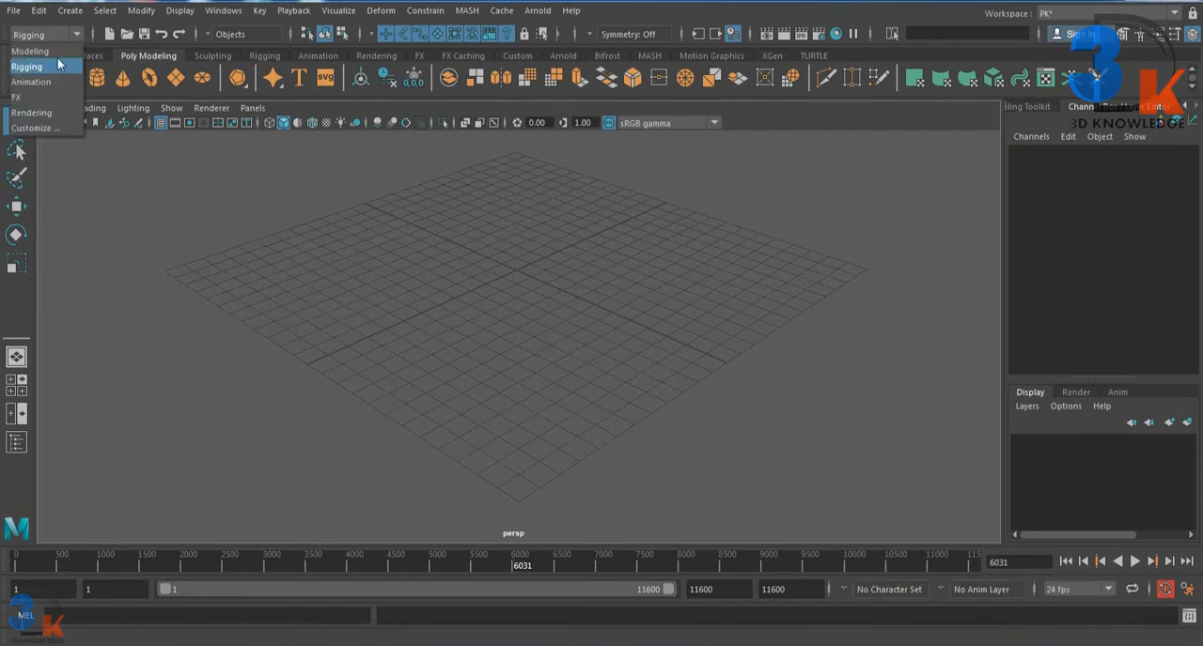
click(44, 82)
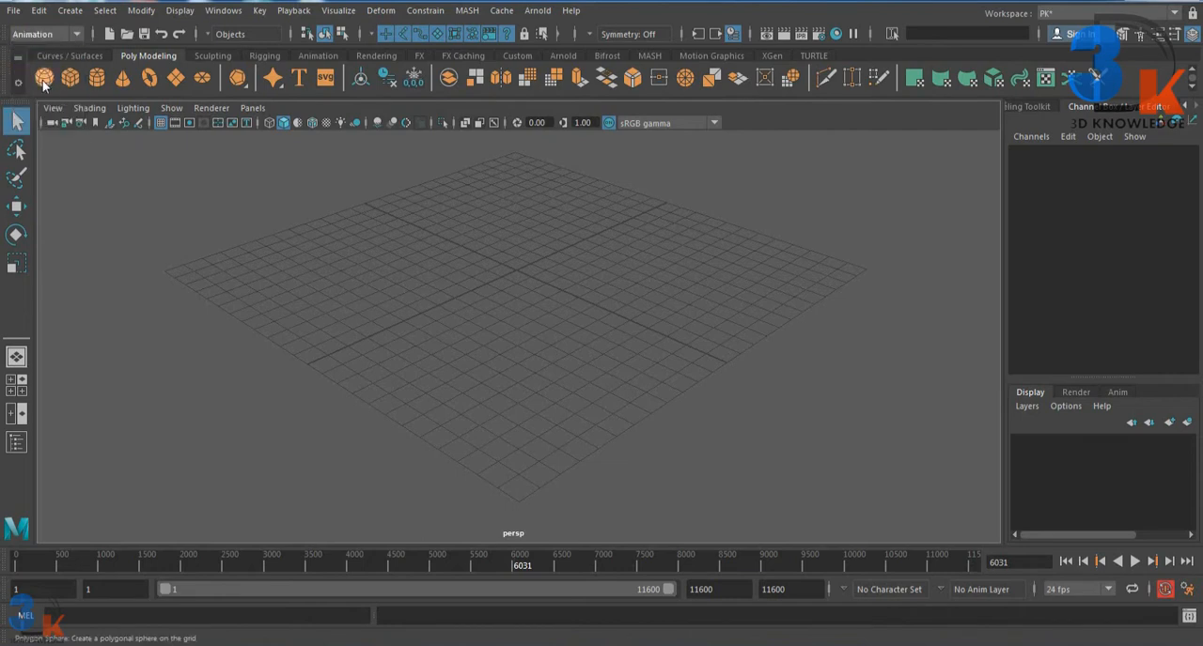
click(77, 33)
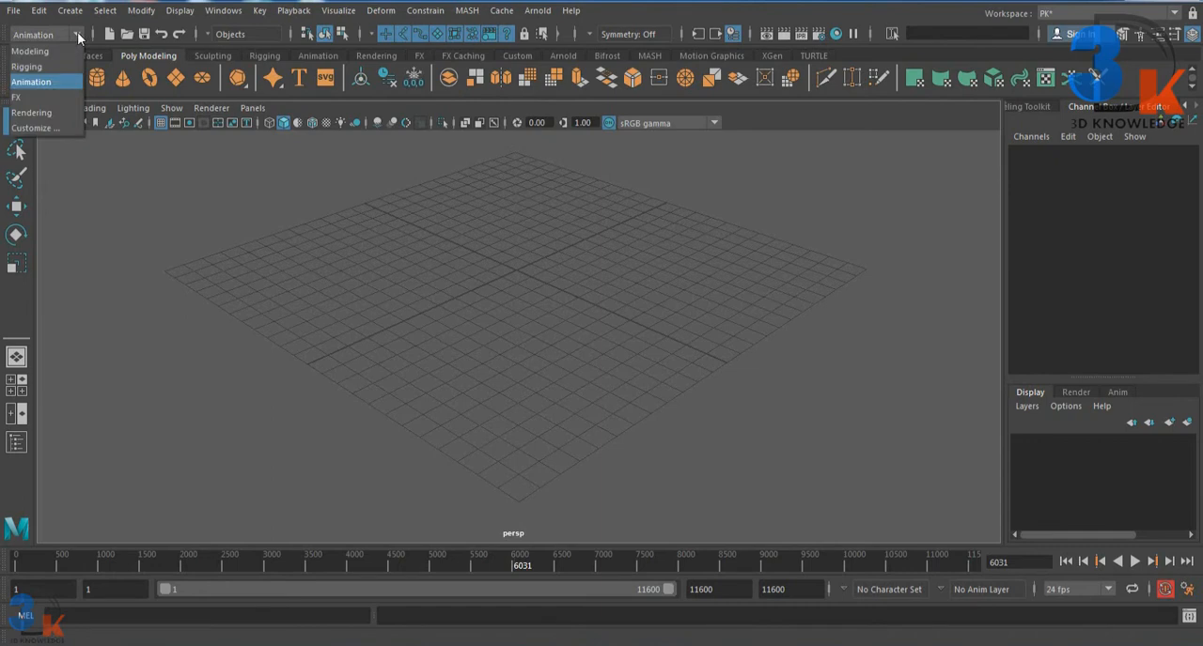
click(28, 97)
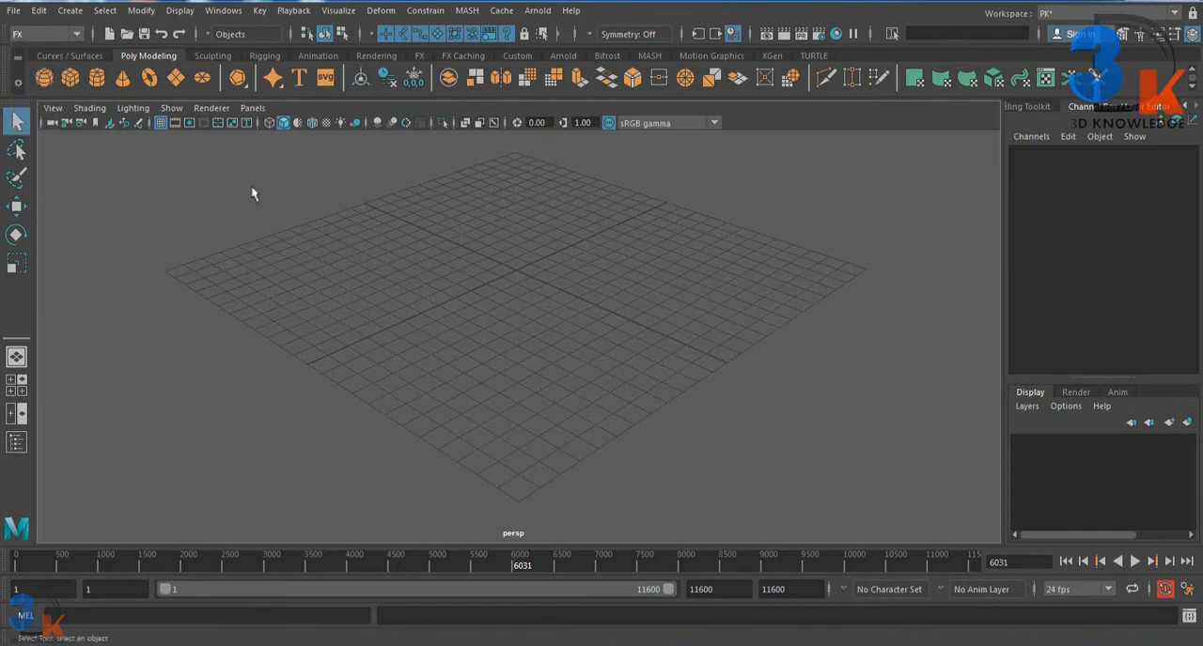
mouse_move(178, 193)
alt+mouse_down()
mouse_move(194, 185)
mouse_move(176, 189)
alt+mouse_up()
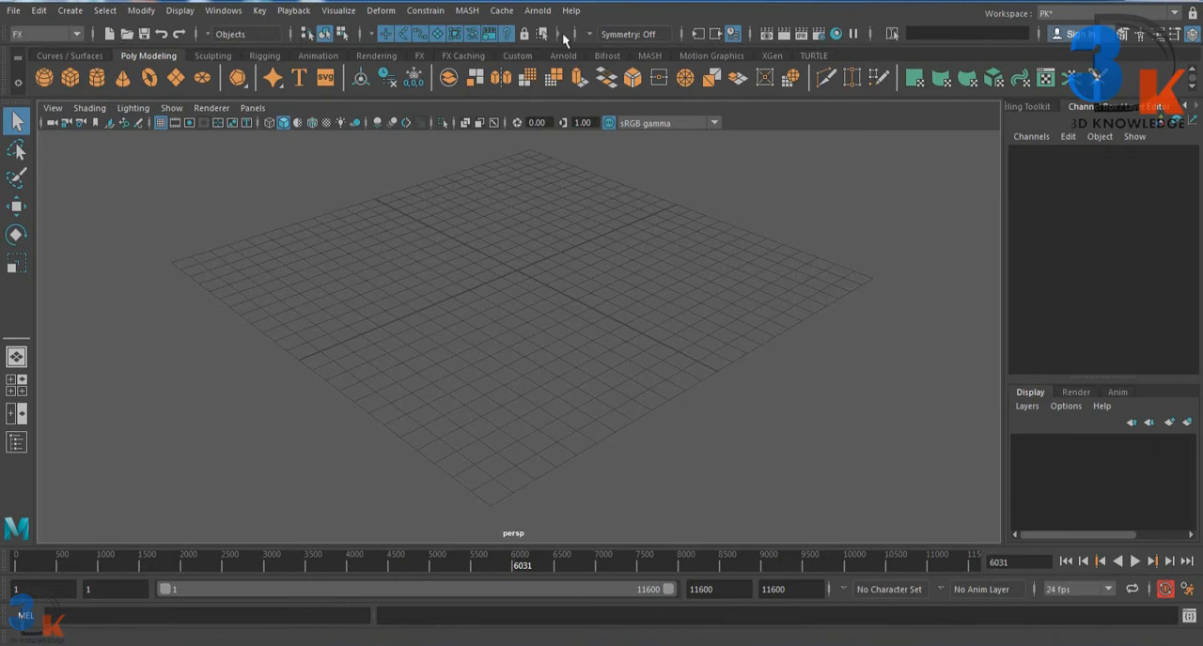
click(208, 33)
click(207, 34)
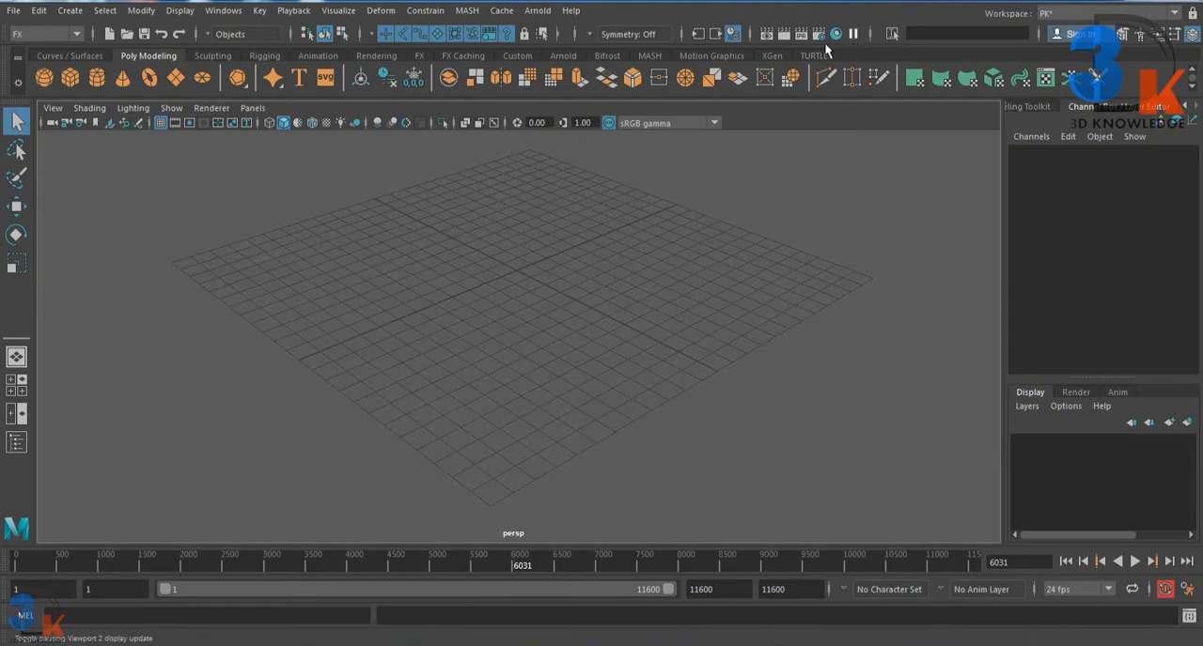
Step: Look through the Curves / Surfaces, Poly Modeling, Sculpting, Rigging, Animation and Rendering tool shelves, finishing on Arnold
click(79, 54)
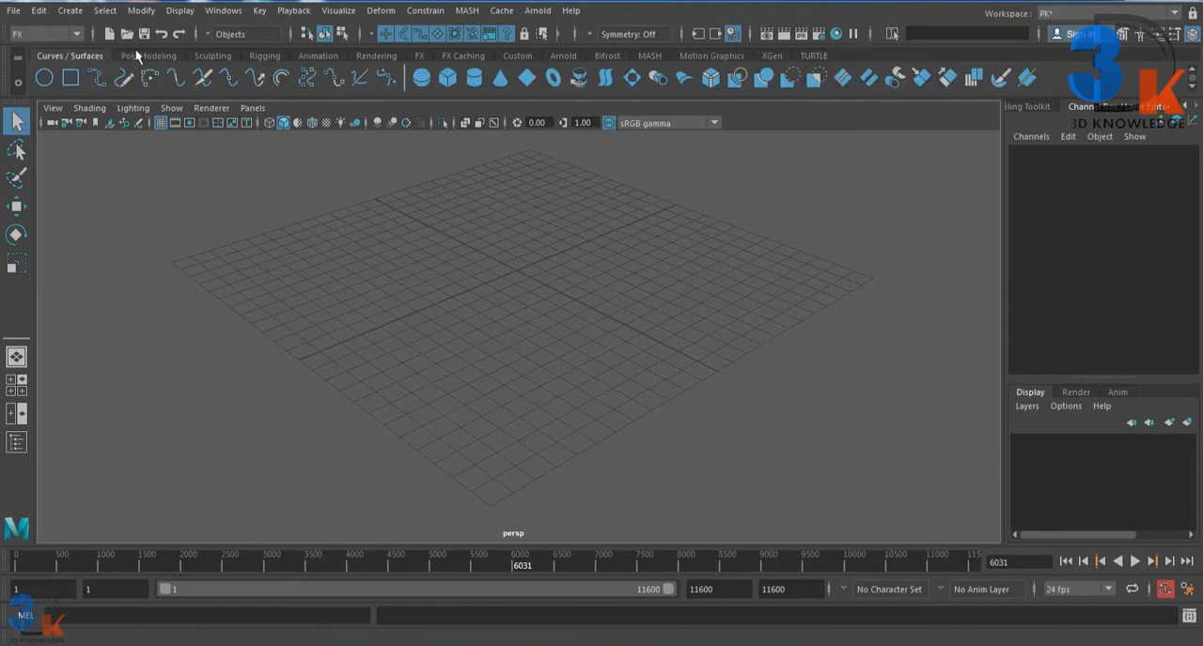
click(147, 56)
click(212, 55)
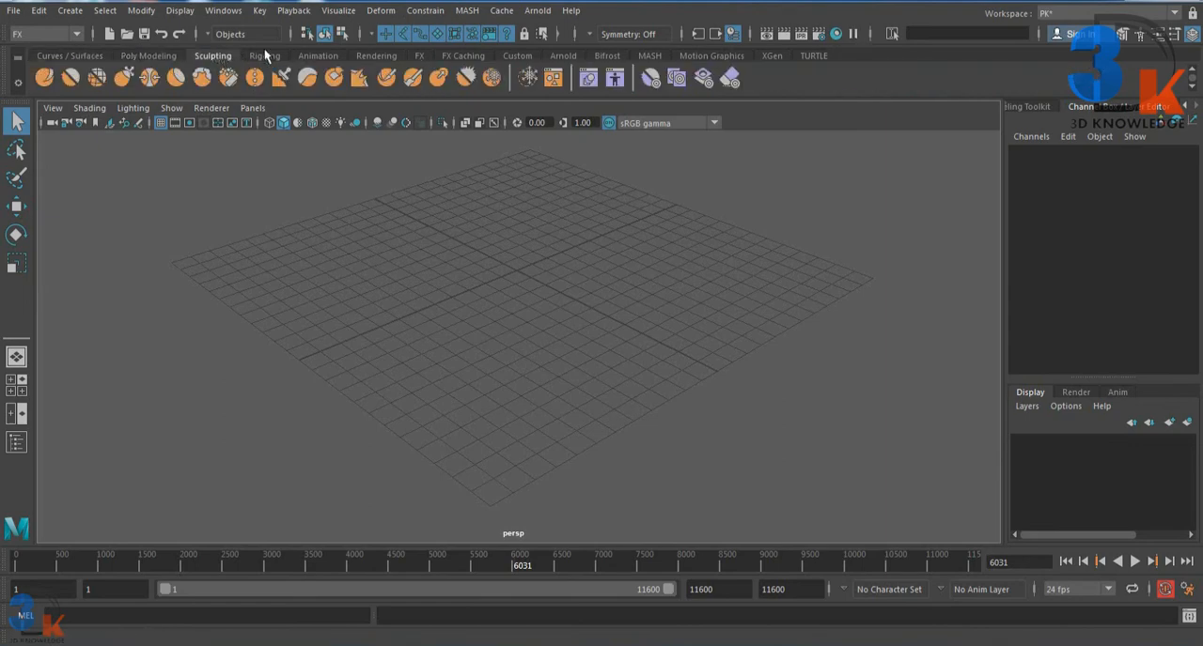
click(264, 56)
click(319, 56)
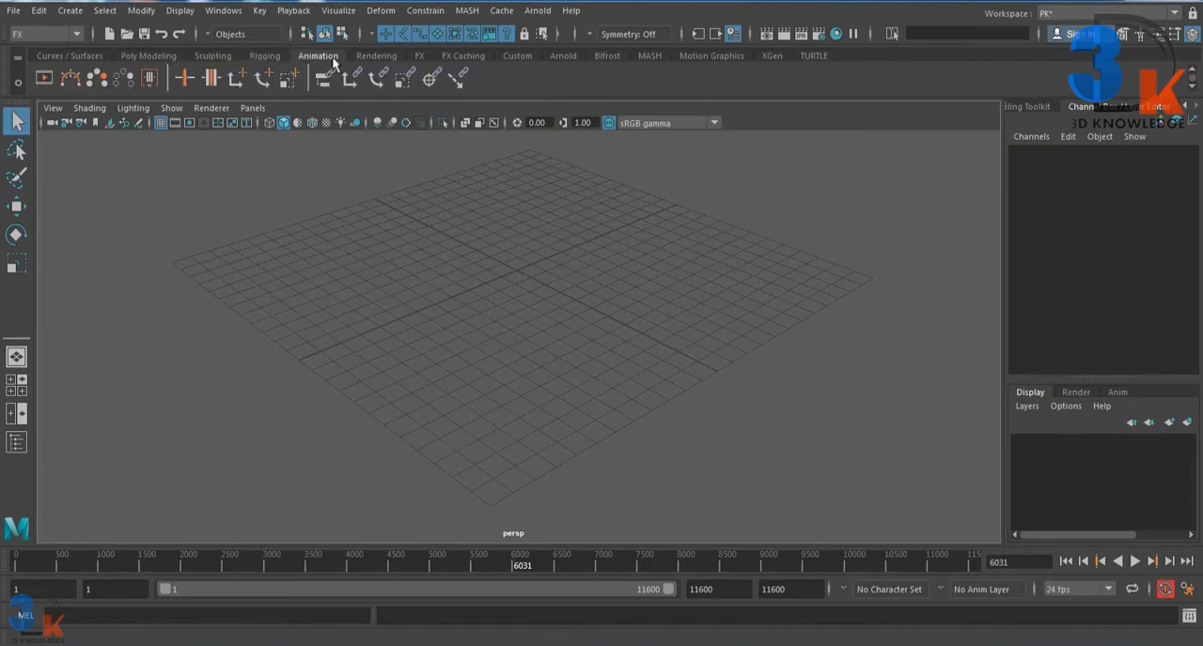
click(380, 57)
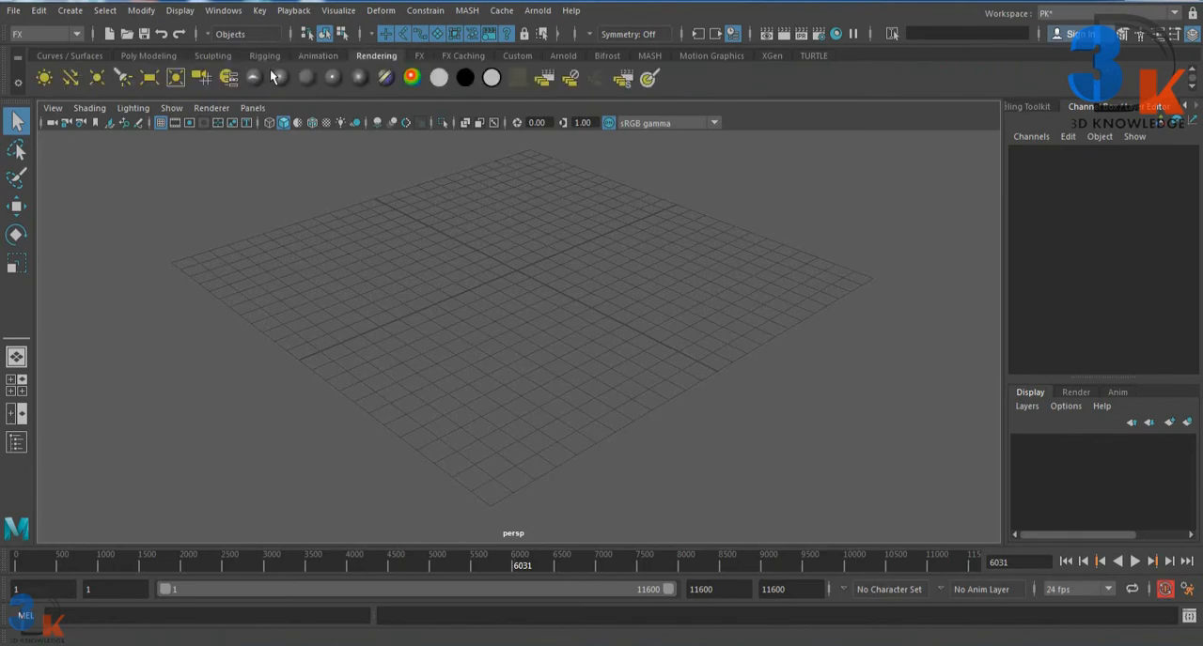
click(274, 54)
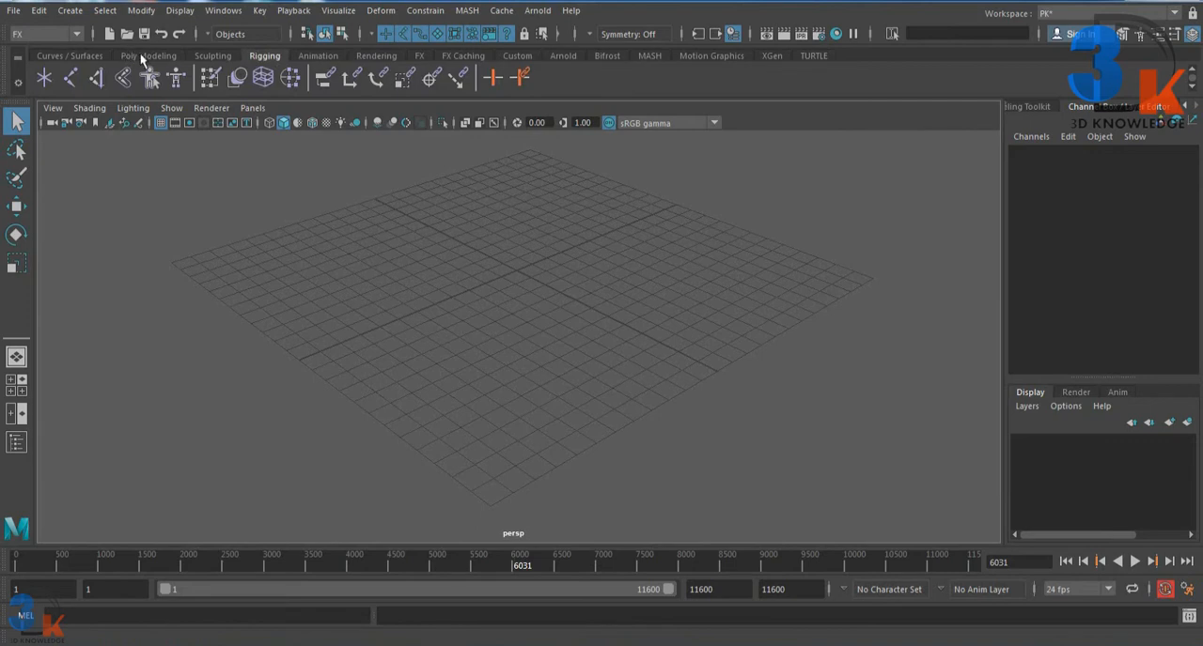
click(141, 56)
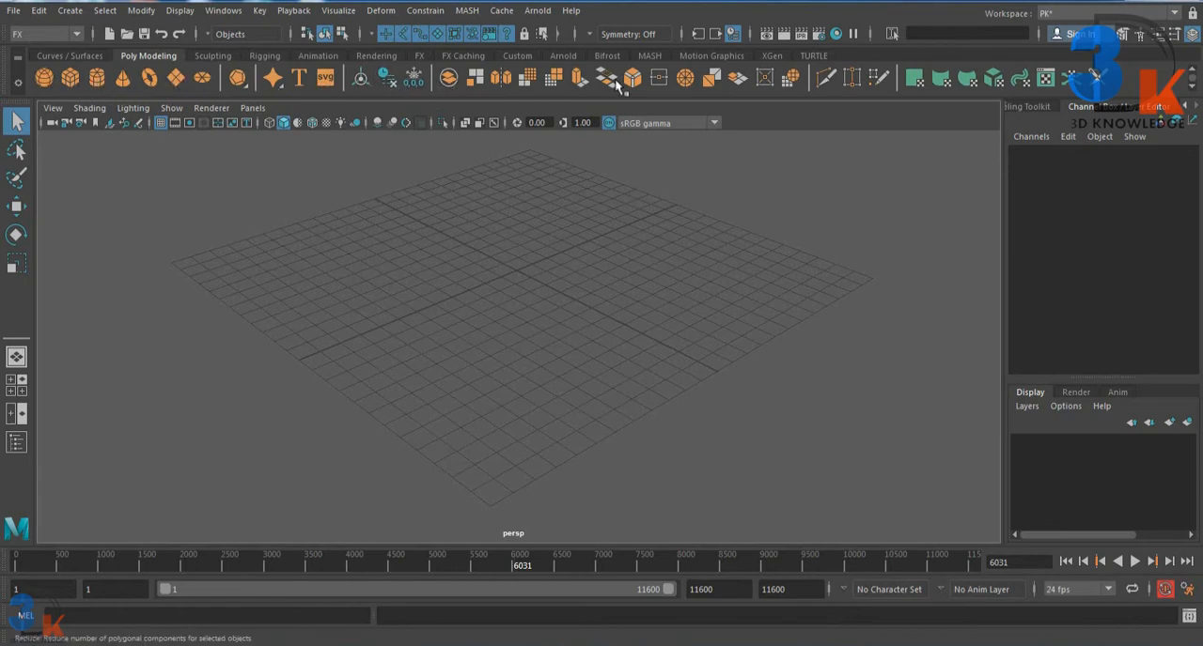
click(558, 57)
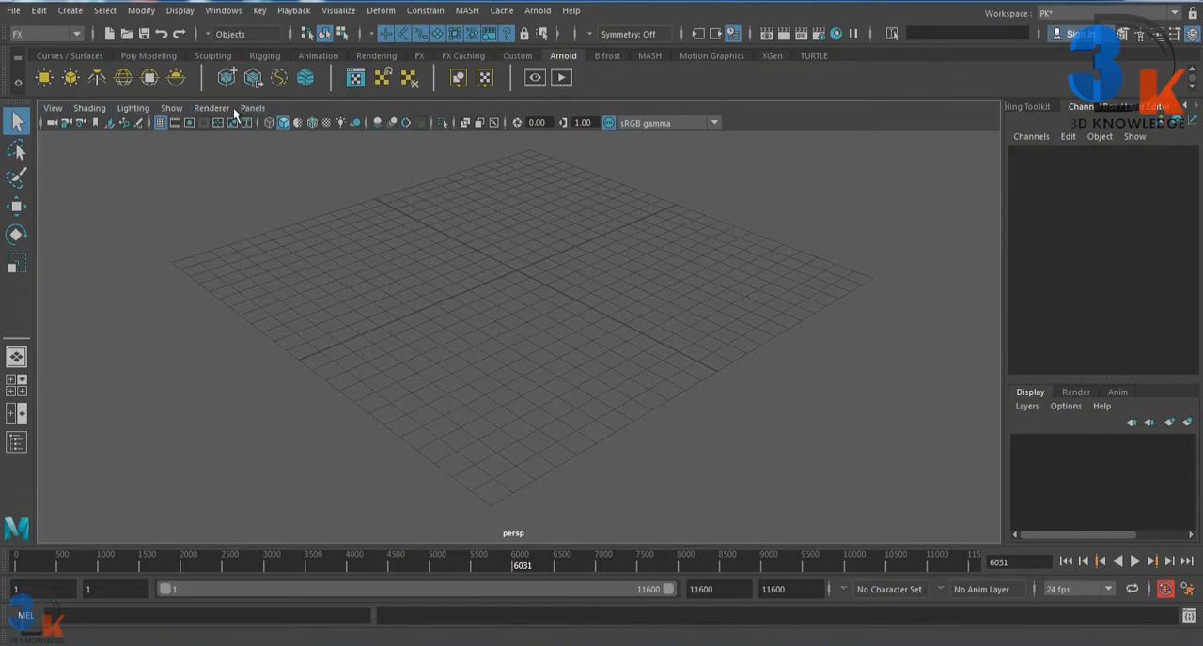
click(54, 108)
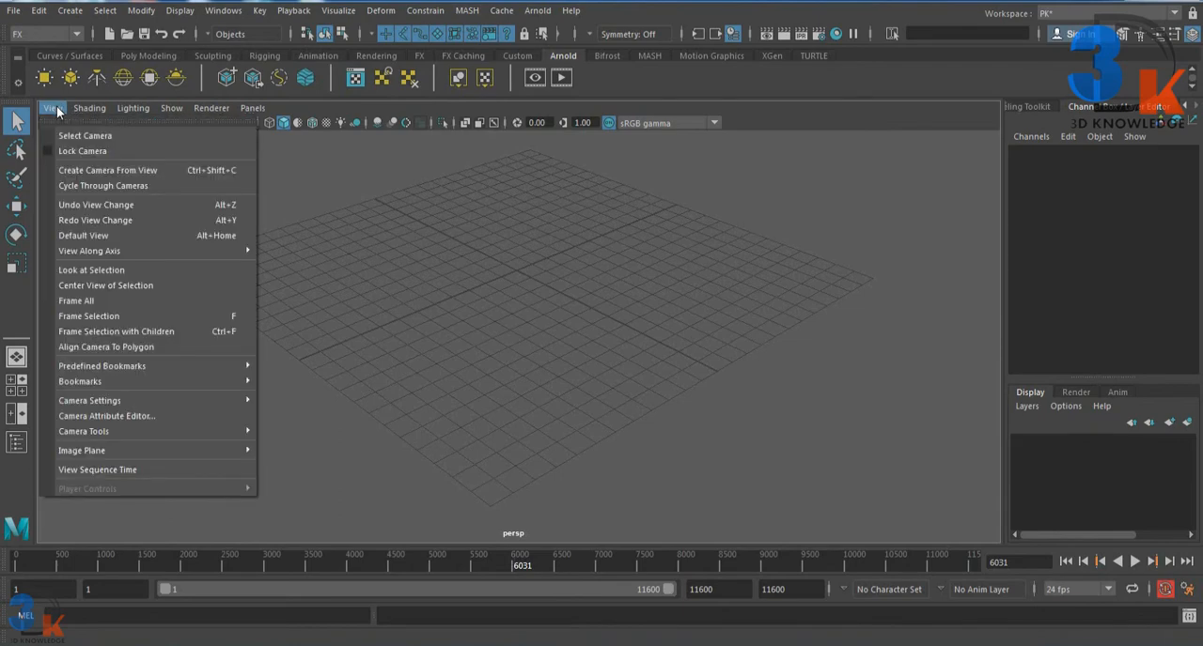
click(77, 107)
click(78, 108)
click(84, 107)
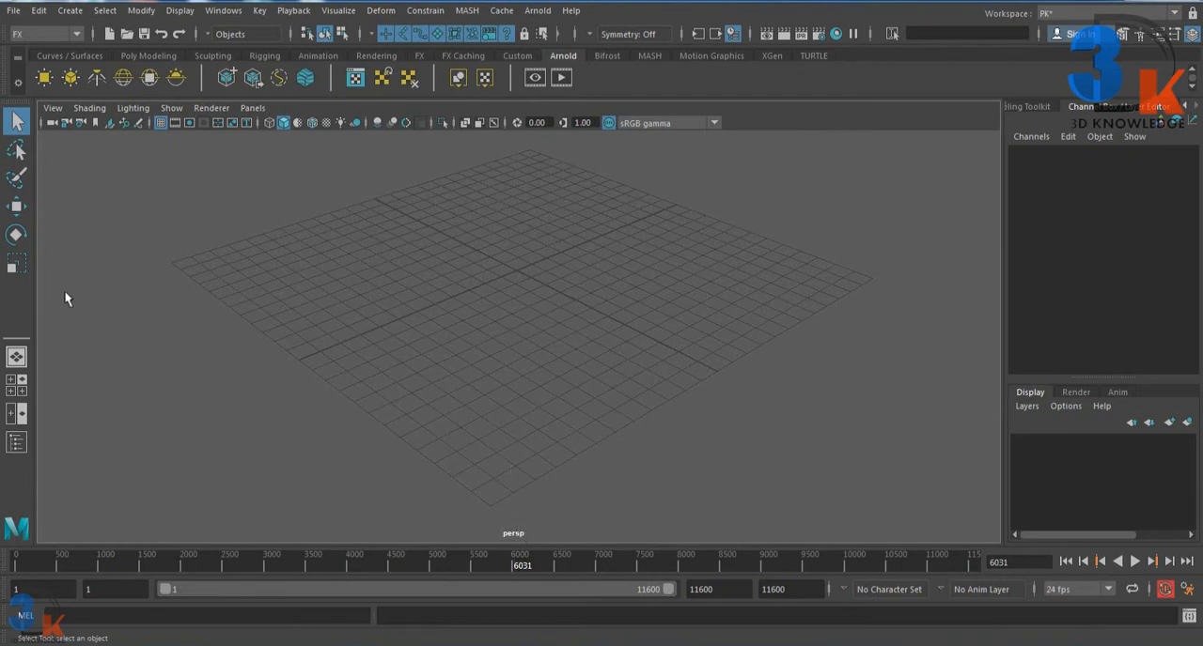
Step: Change the viewport to the four-view layout and look over the available workspace presets
click(18, 391)
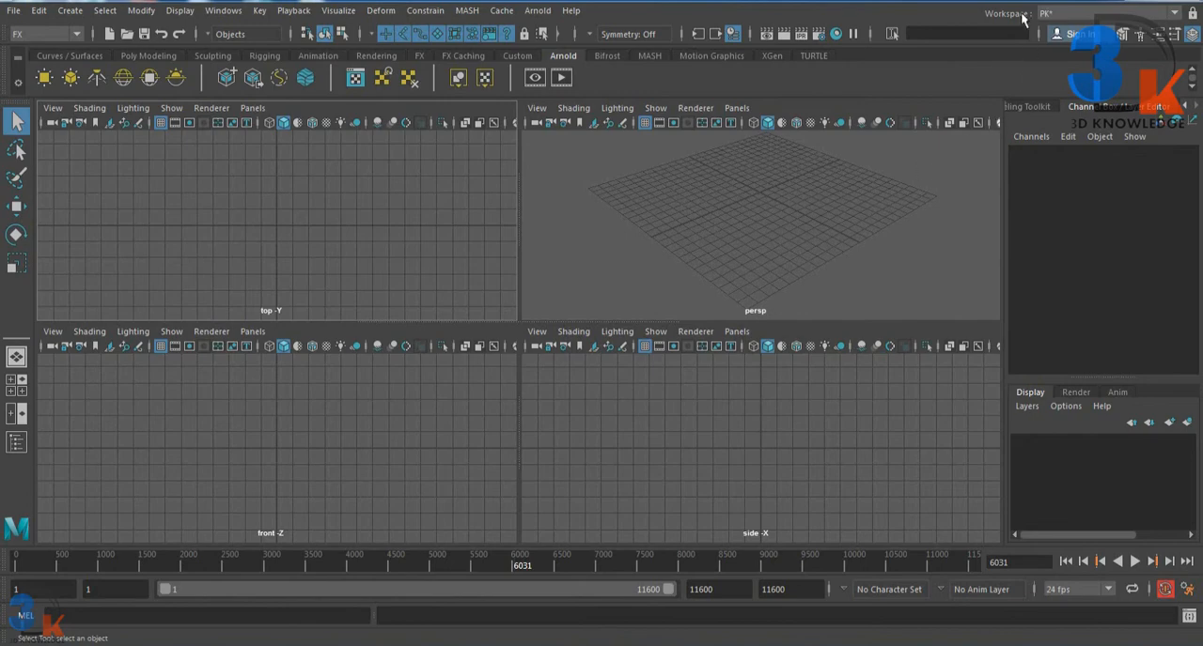
click(1051, 16)
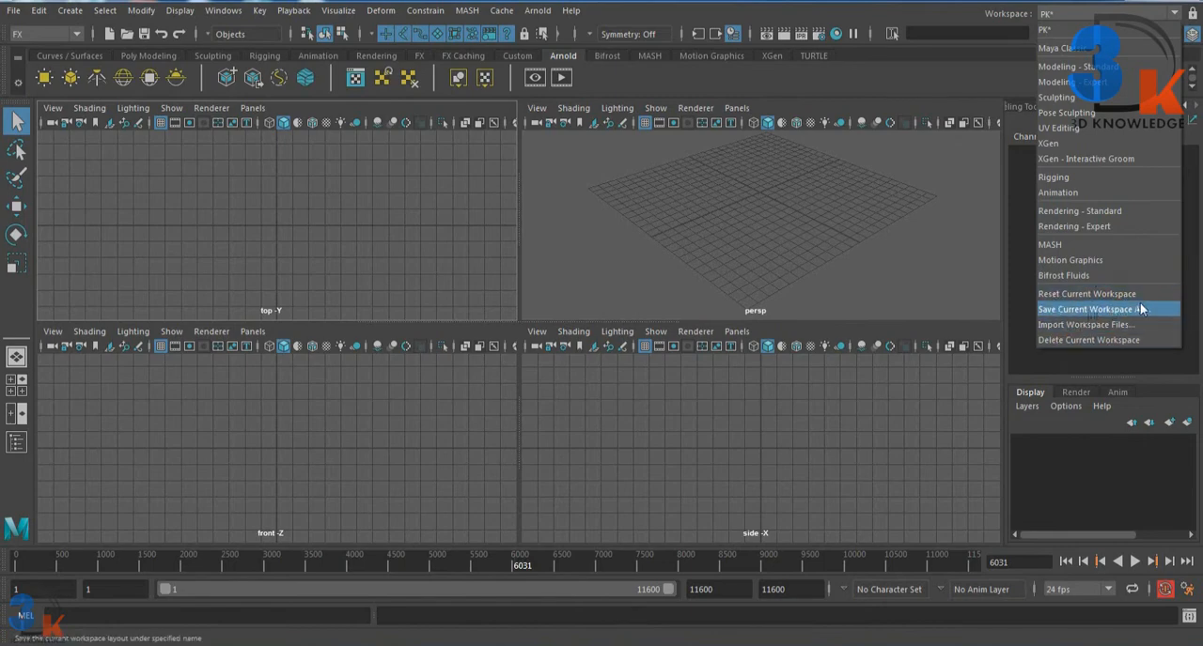
click(951, 18)
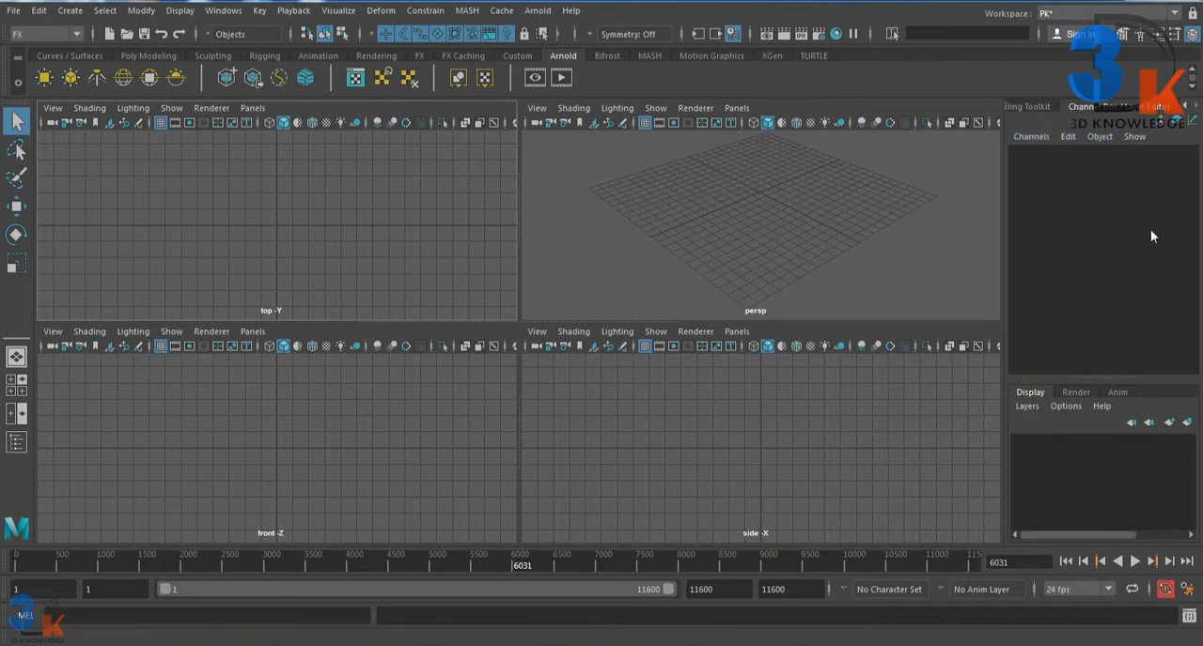
Step: Create a polygon sphere at the centre of the grid
click(143, 55)
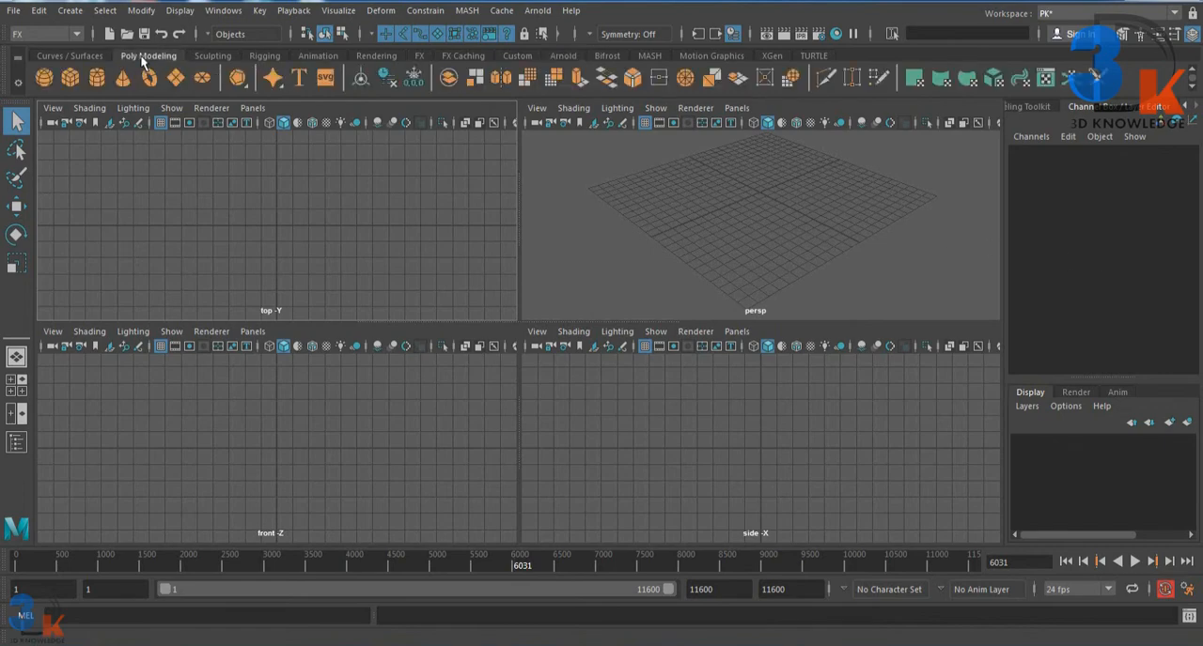
click(43, 79)
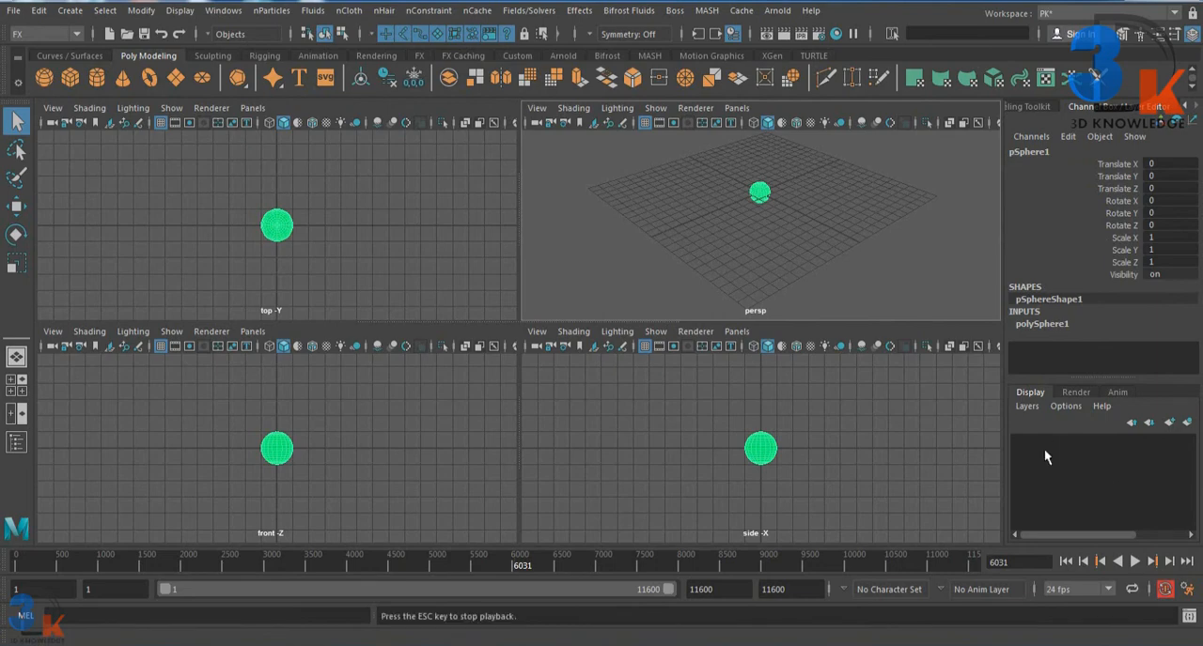
Step: Put the selected sphere on a new display layer and turn off that layer's visibility
drag(1075, 375, 1075, 372)
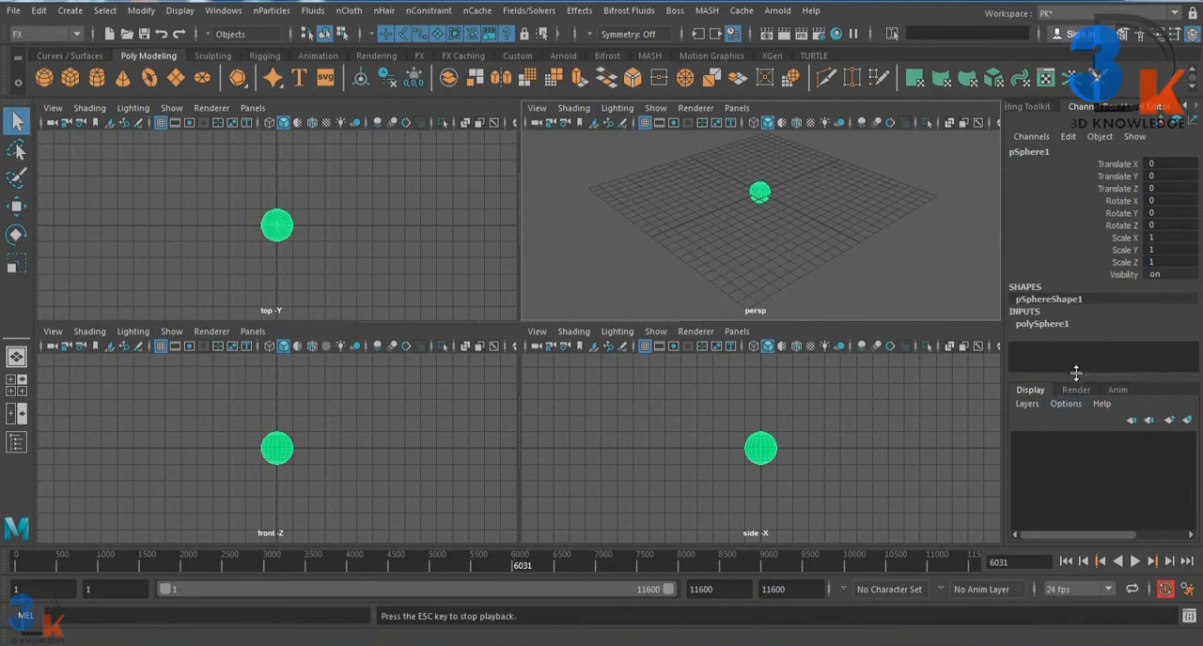
click(1186, 420)
click(1020, 441)
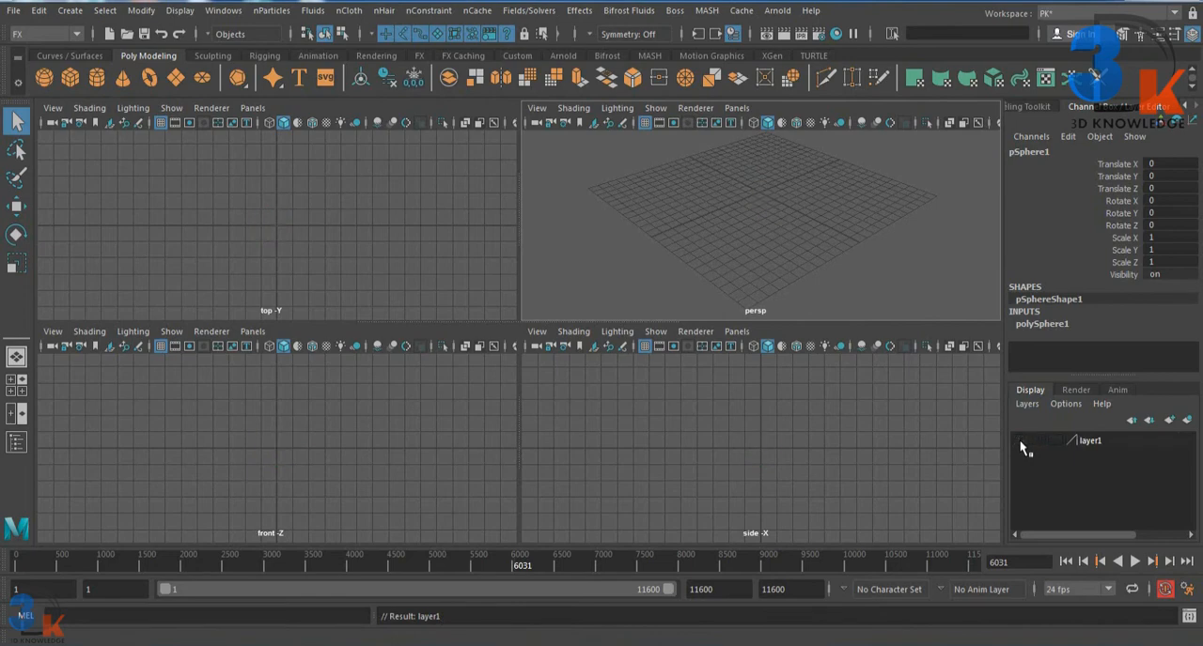
Step: Turn layer1's visibility back on and look through the Render and Anim layer editors, returning to the Display layers
click(1020, 440)
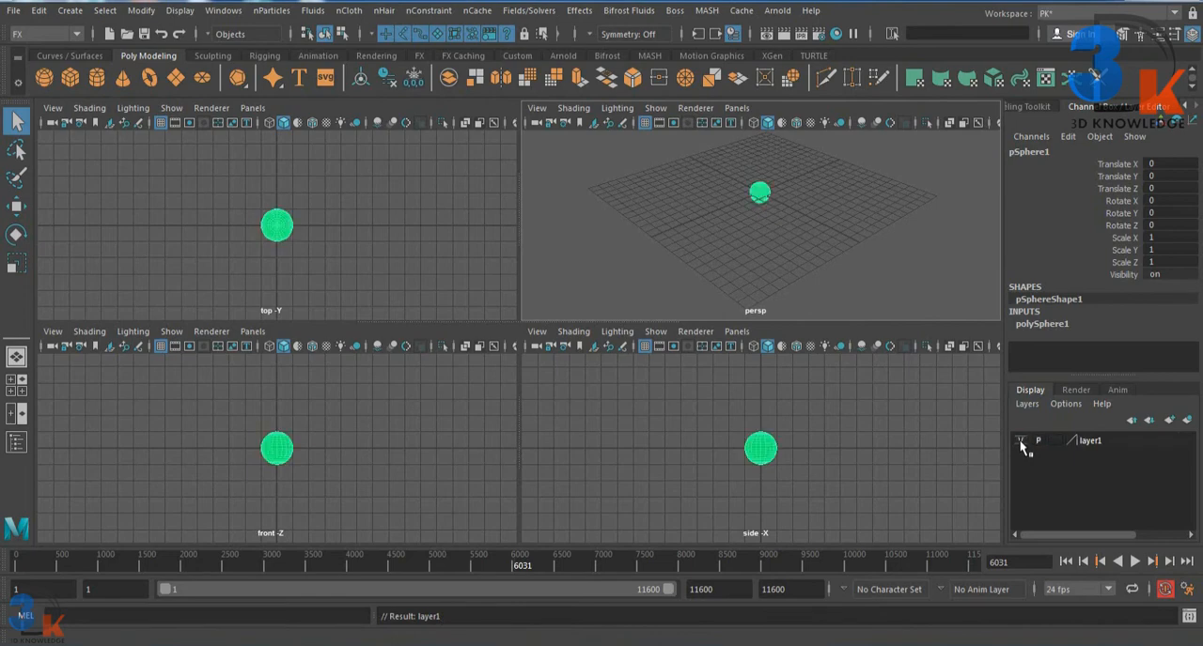
click(1078, 392)
click(1118, 391)
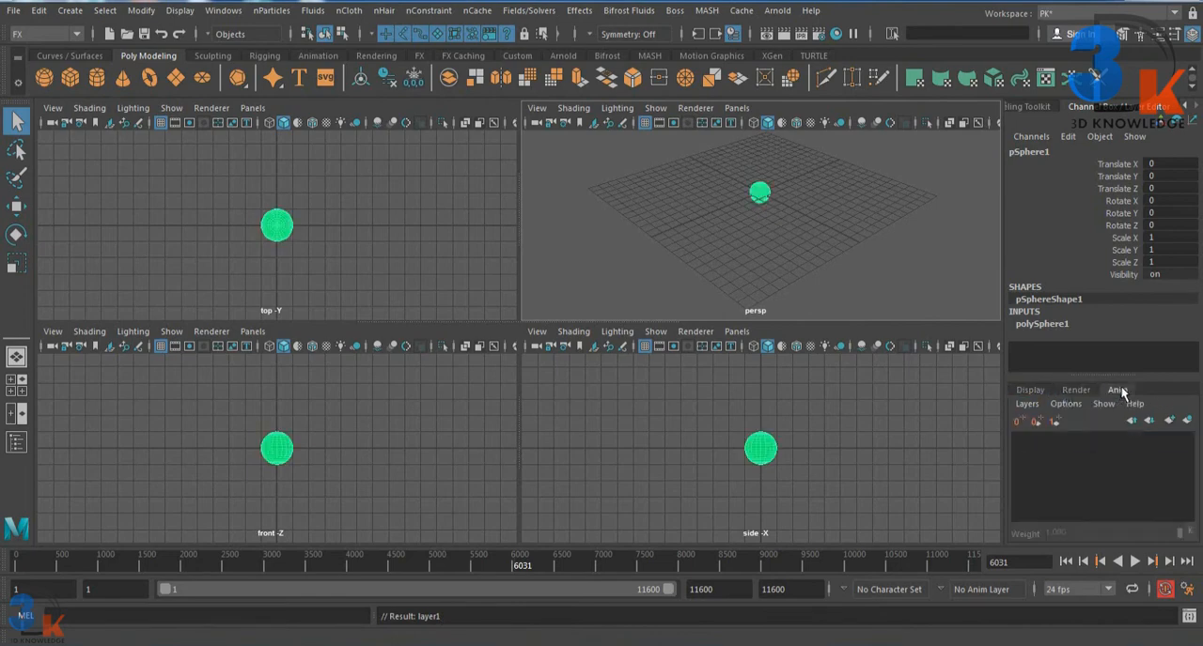
click(1077, 391)
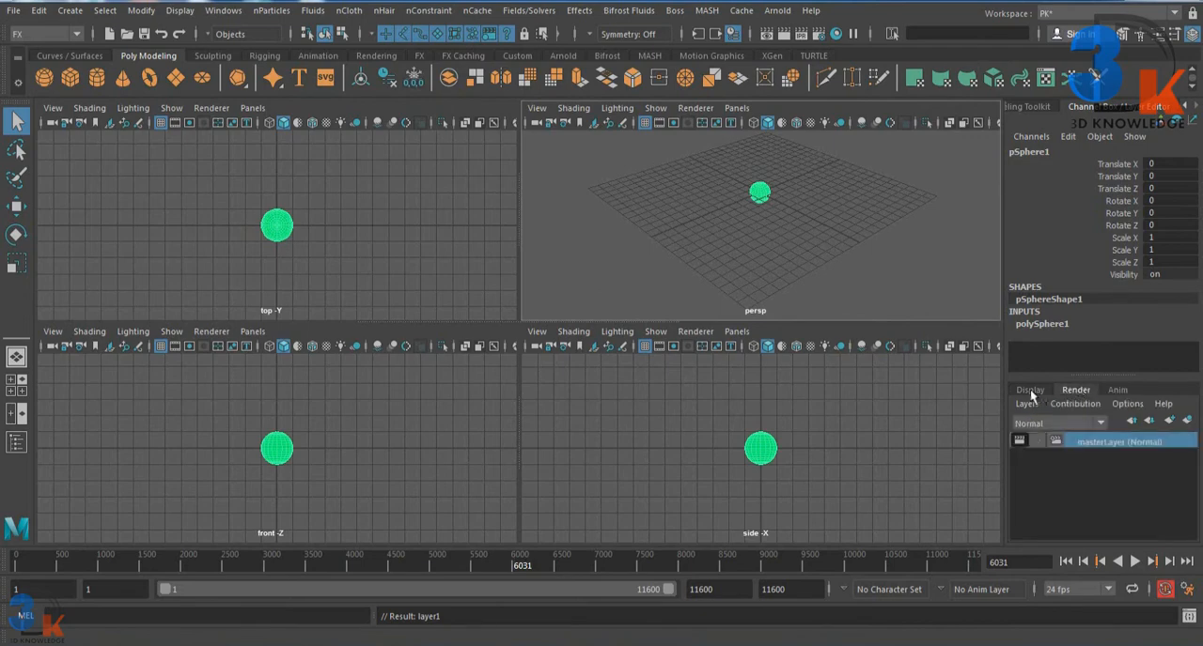
click(1031, 393)
Step: Toggle layer1's visibility off and on repeatedly, leaving the layer visible
click(1020, 440)
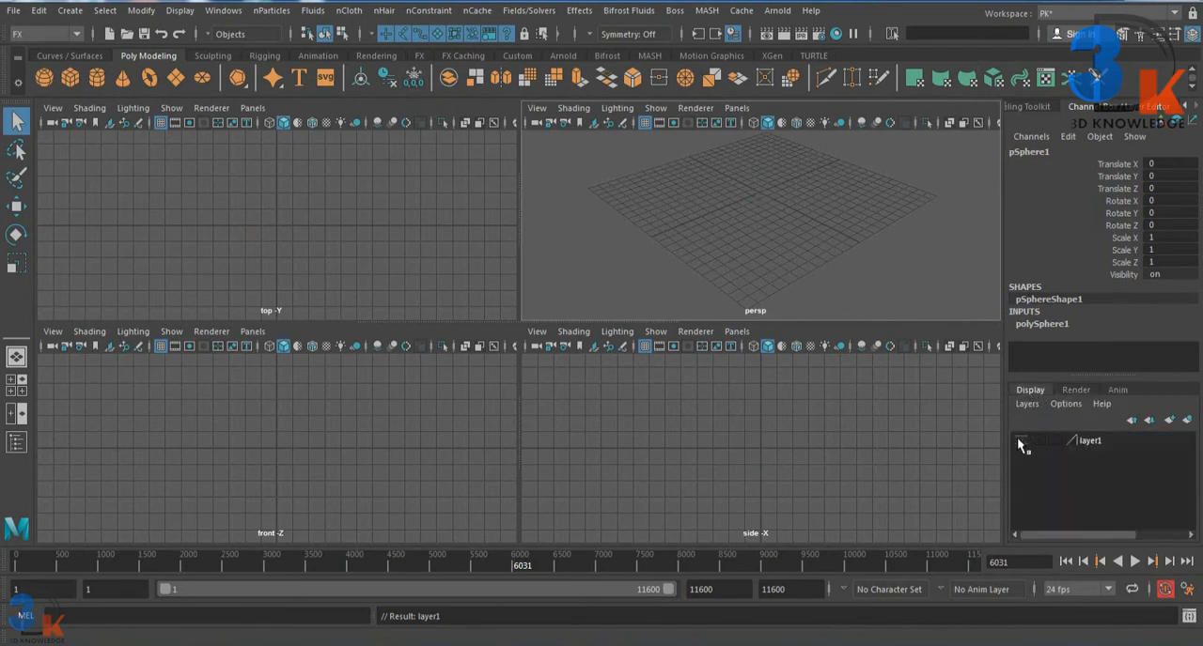
click(1020, 440)
click(1020, 441)
click(1021, 441)
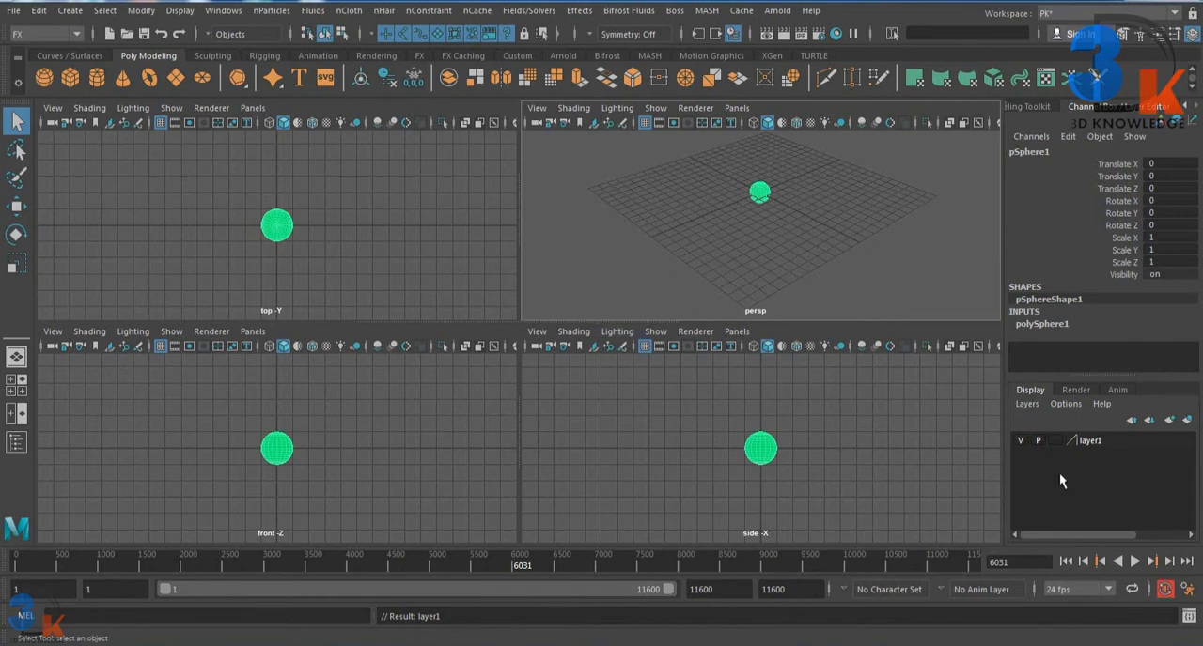
Step: Play and stop the timeline playback, and switch the command line language from MEL to Python
click(1134, 560)
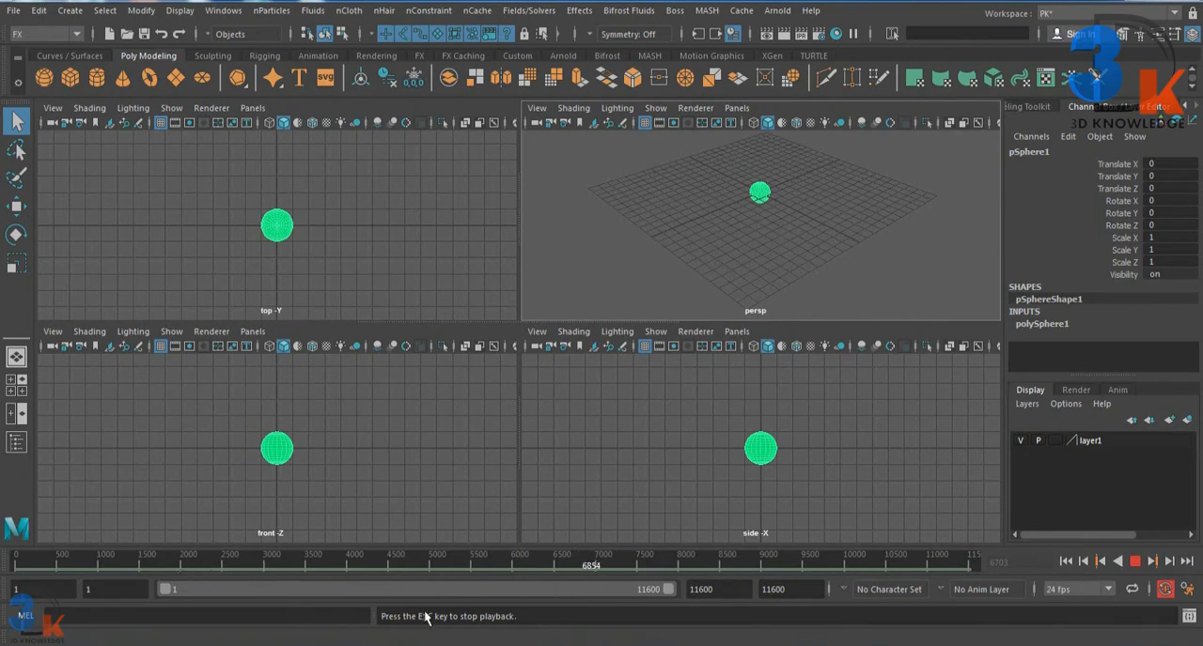
key(Escape)
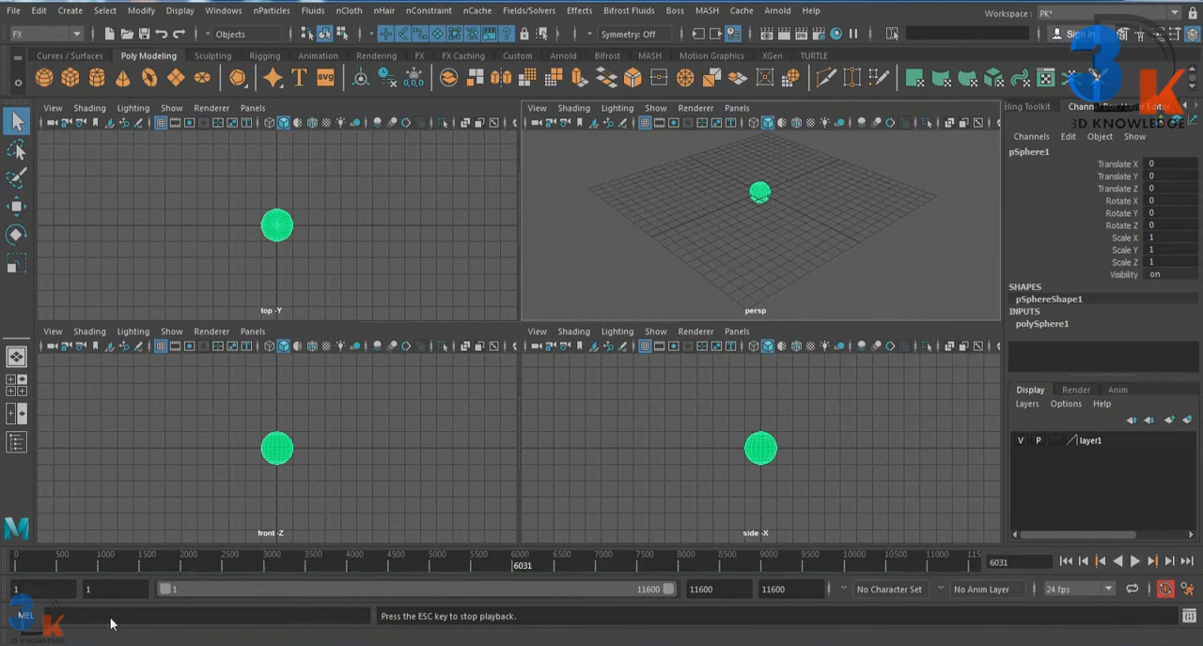
click(24, 619)
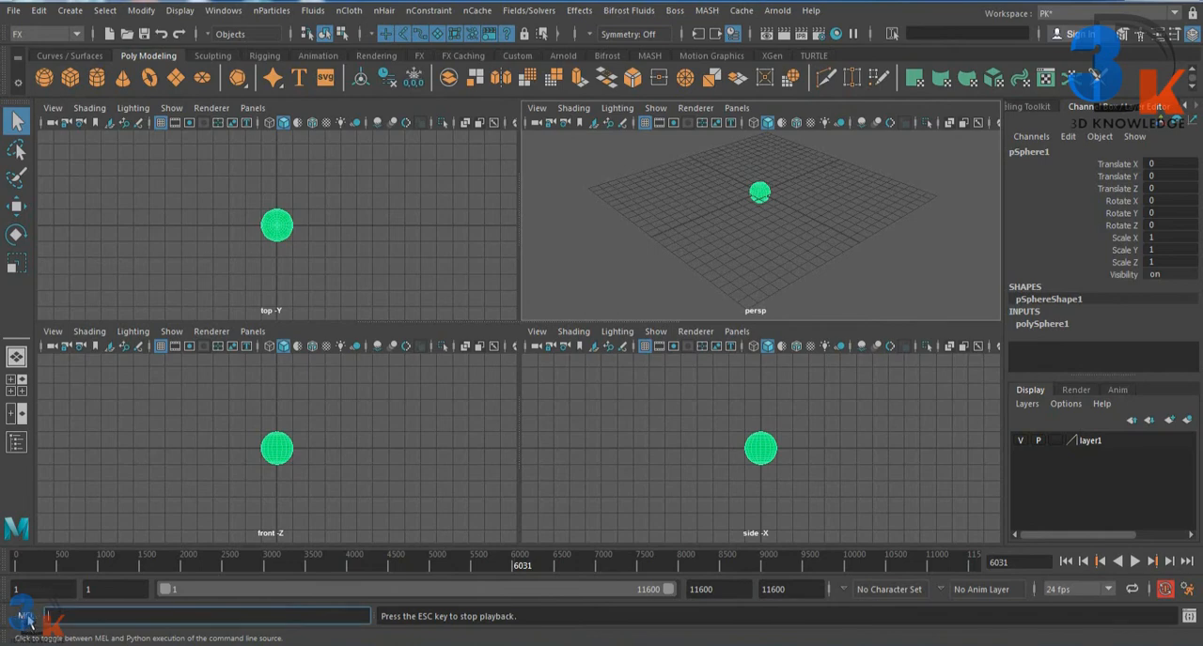
click(27, 617)
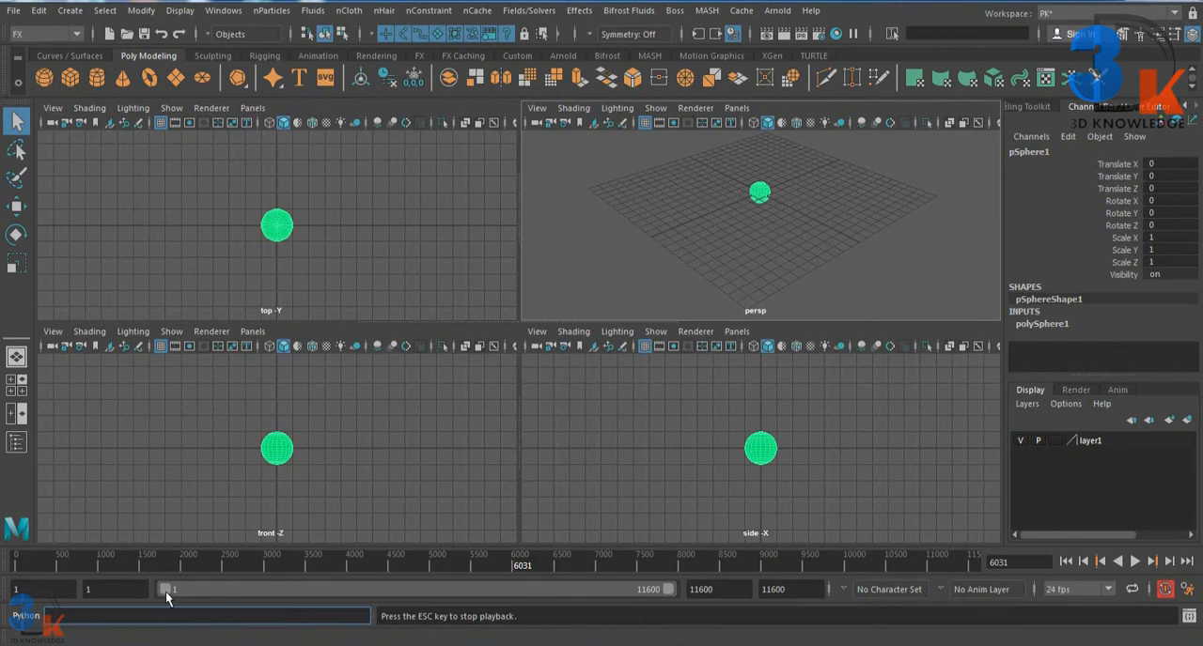
click(101, 589)
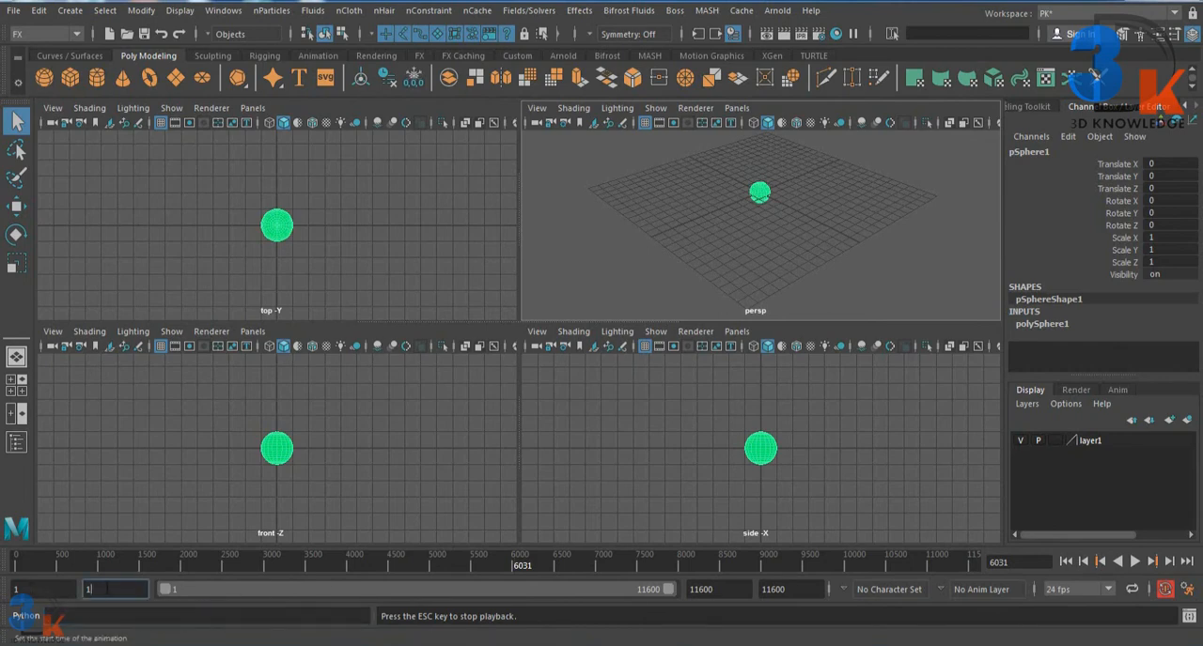
click(57, 589)
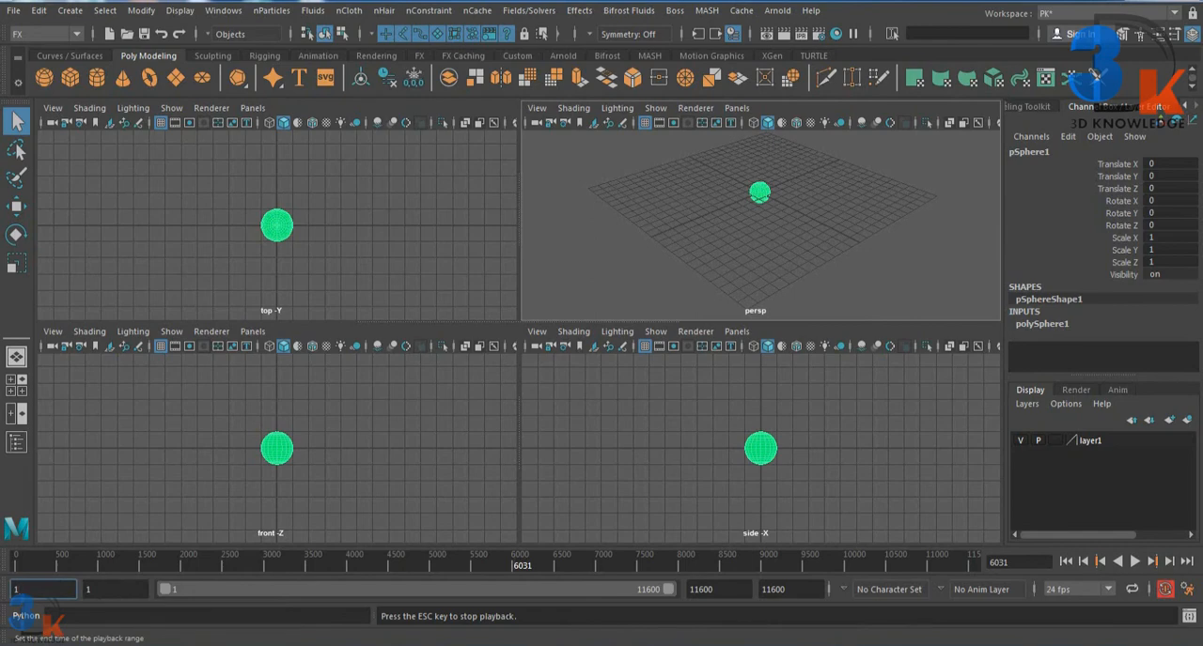
Step: Try the single perspective and four-view layouts, and finish on the two-pane Front/Persp layout
click(16, 413)
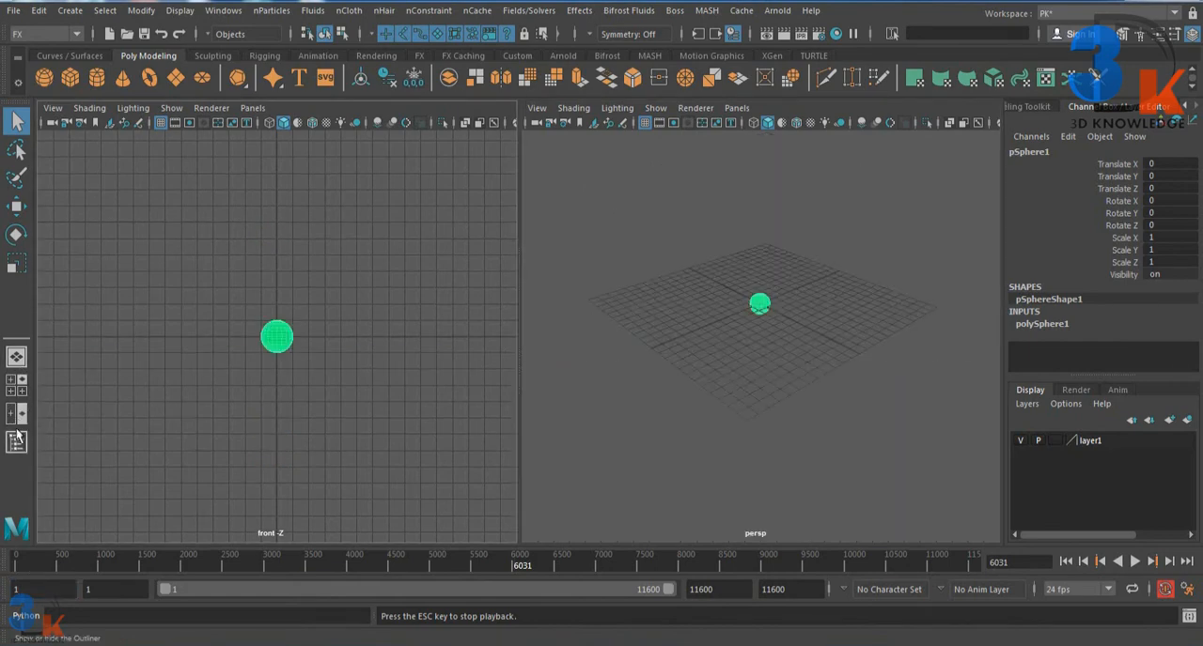
click(17, 387)
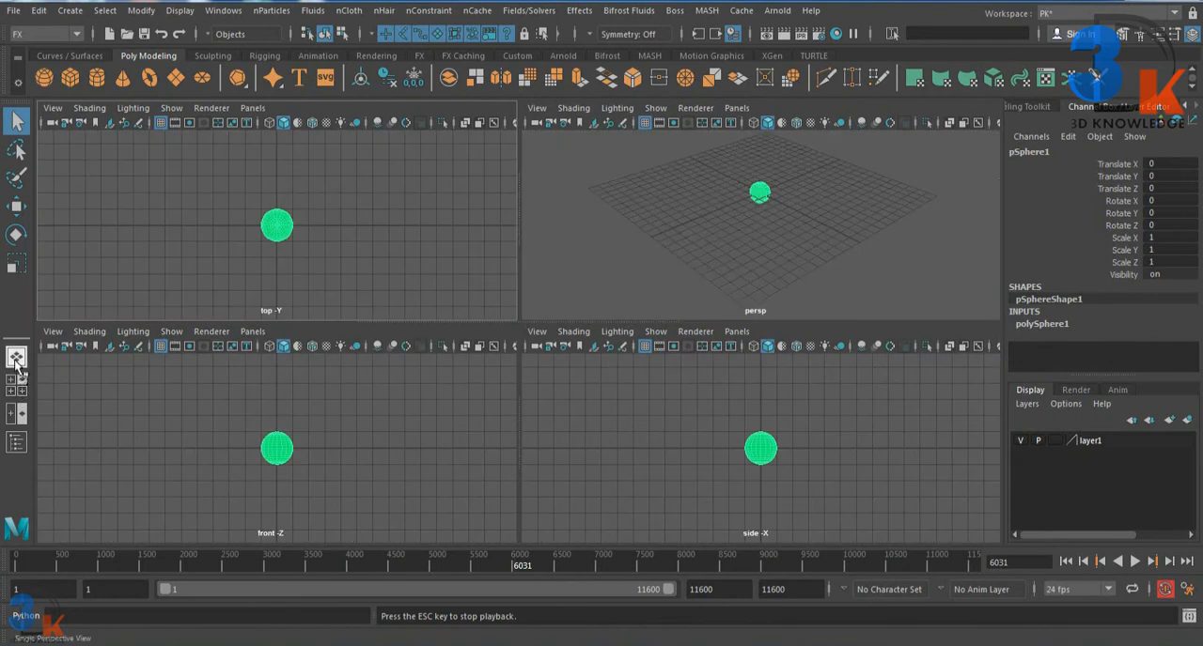
click(16, 363)
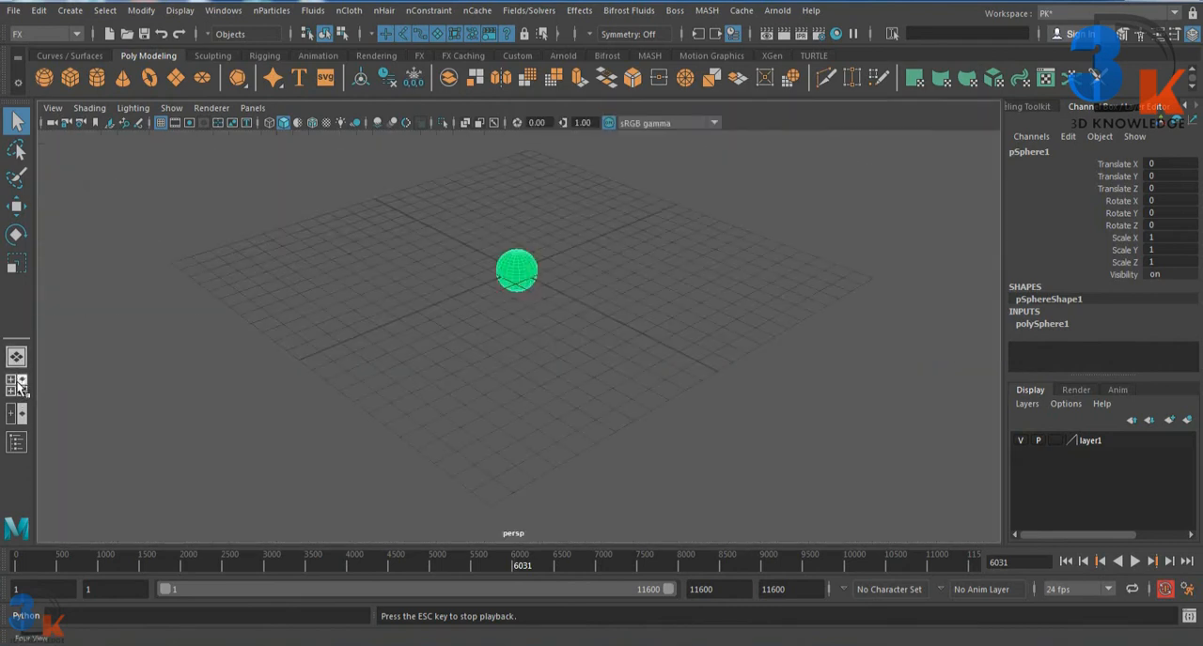
click(18, 385)
click(21, 416)
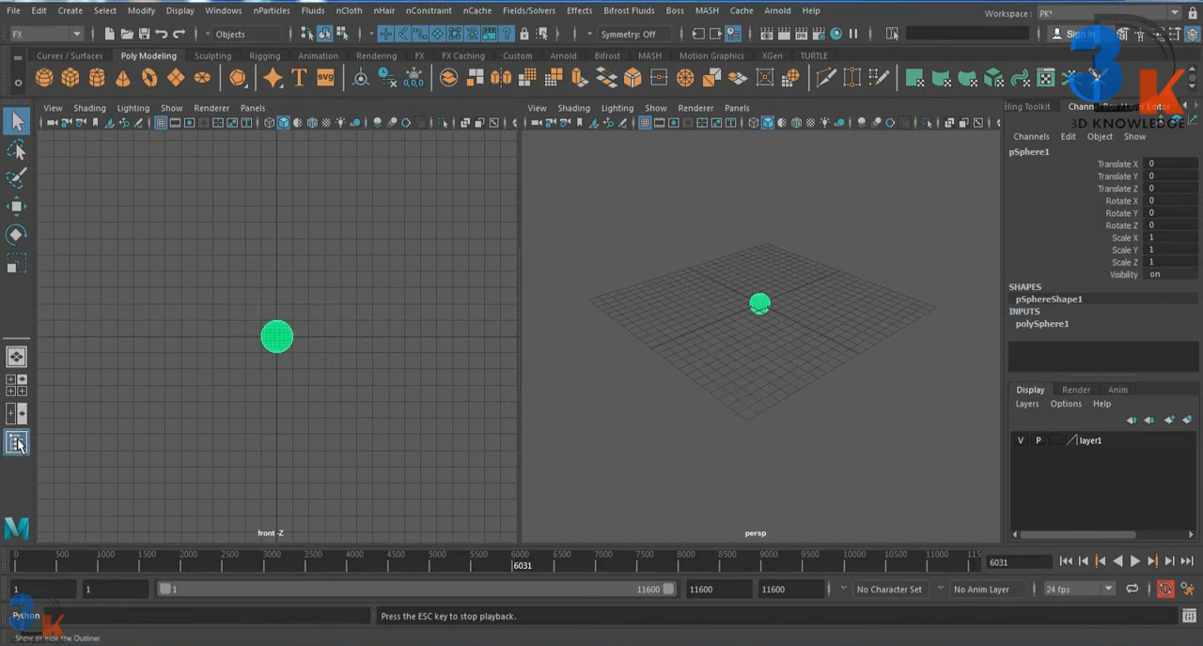
Step: Open the Outliner and practise selecting pSphere1 from its list and deselecting it in the perspective view
click(17, 442)
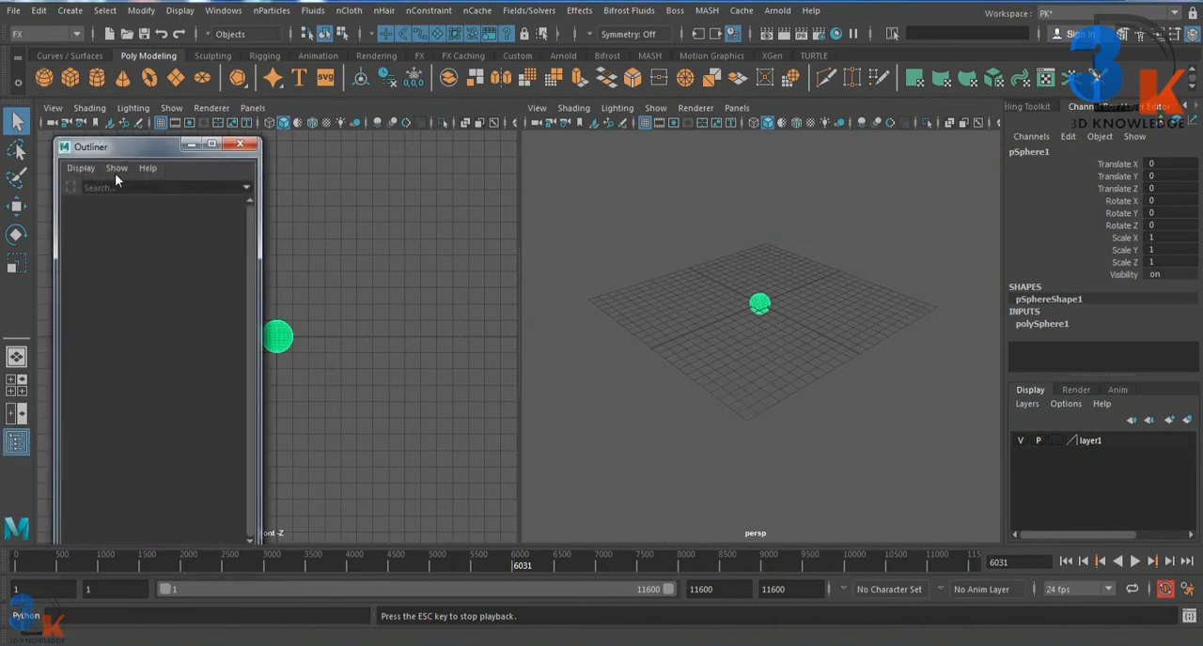
drag(119, 152, 115, 145)
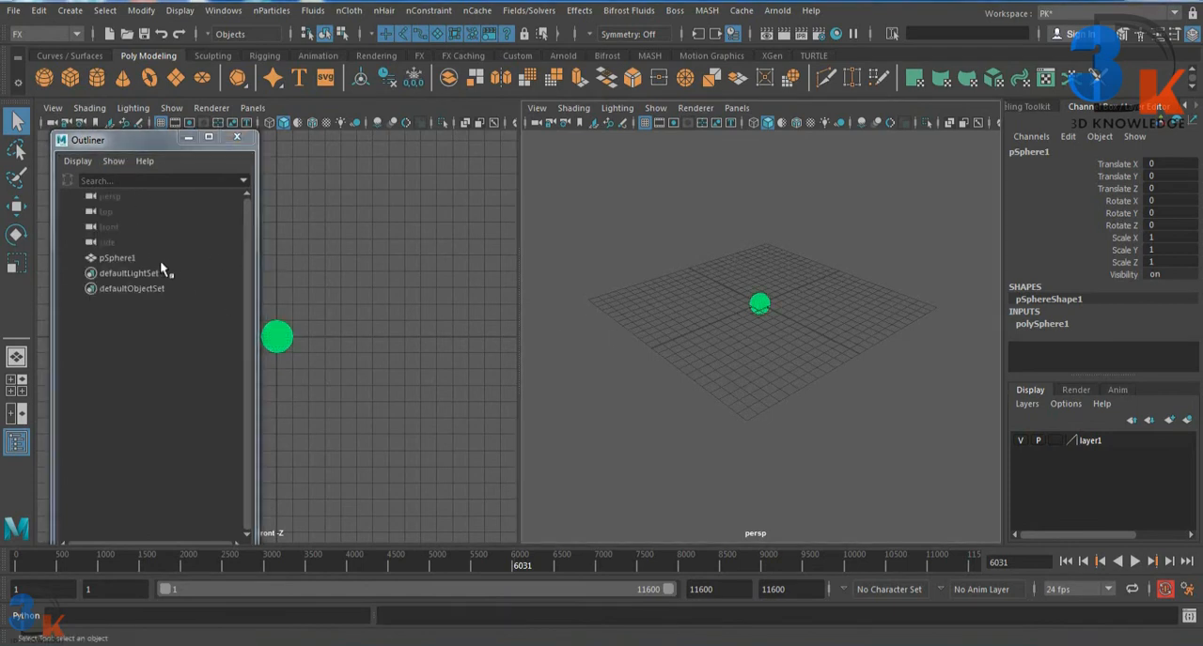
click(120, 258)
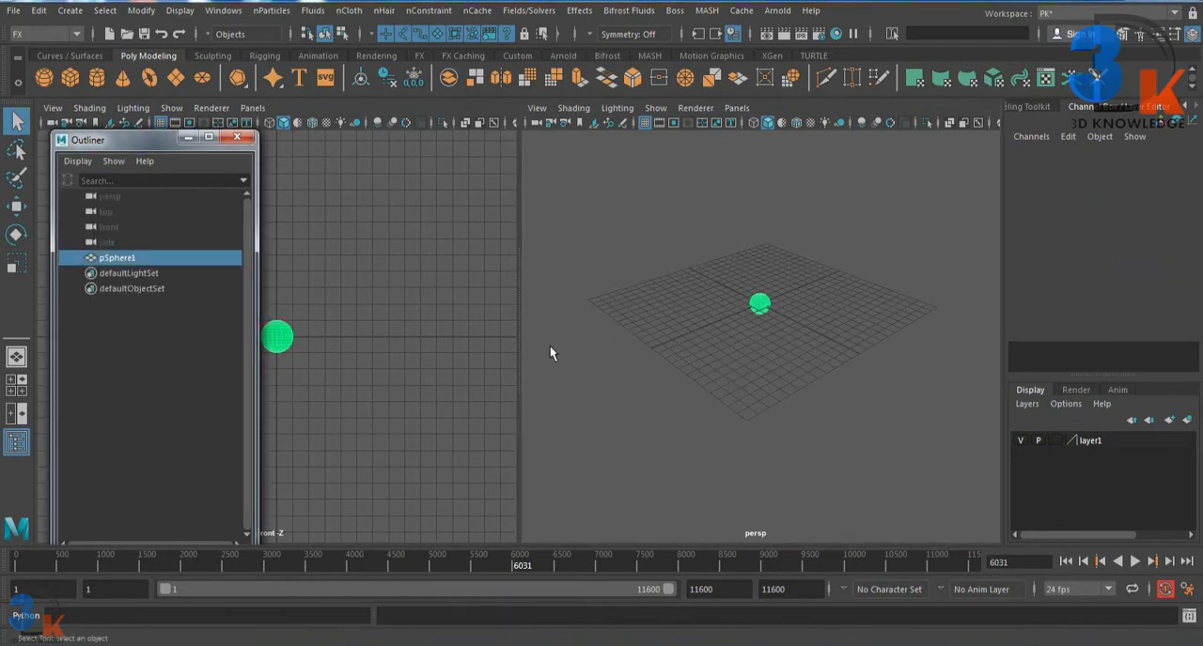
click(746, 335)
click(110, 256)
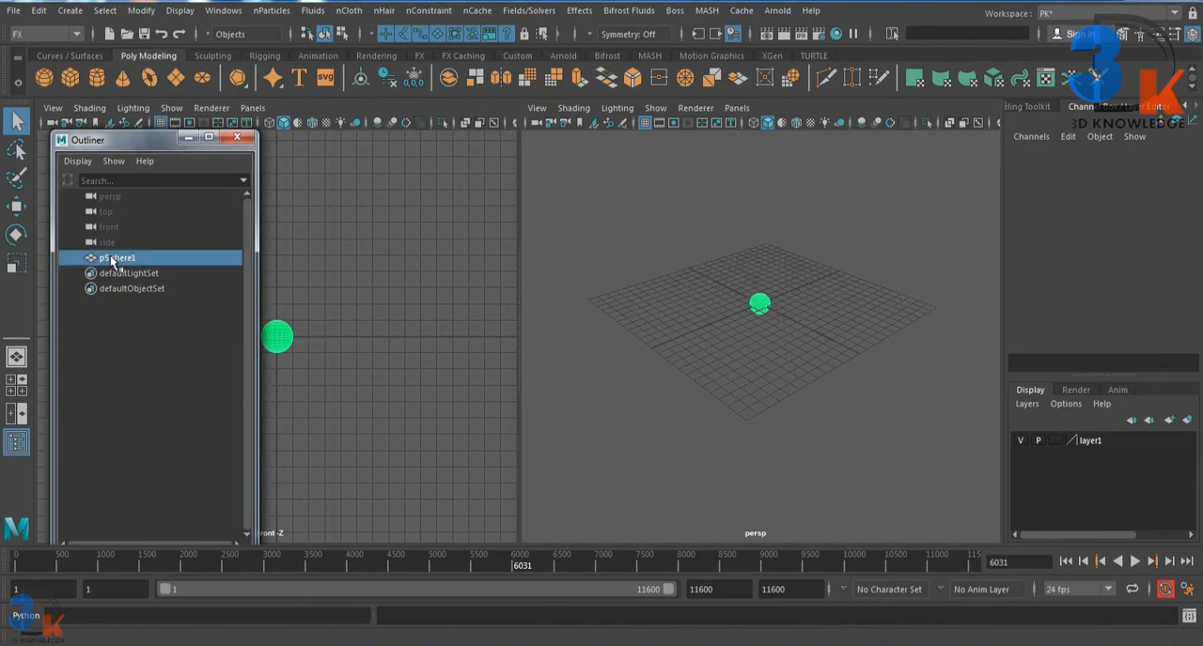
click(703, 383)
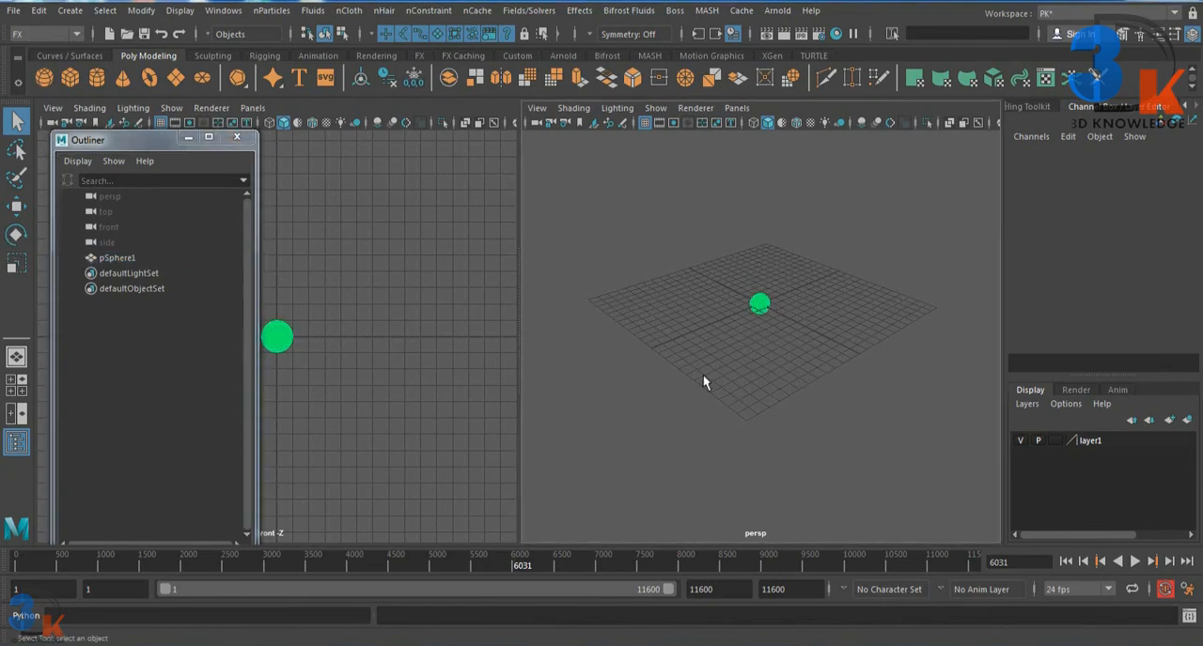
click(105, 258)
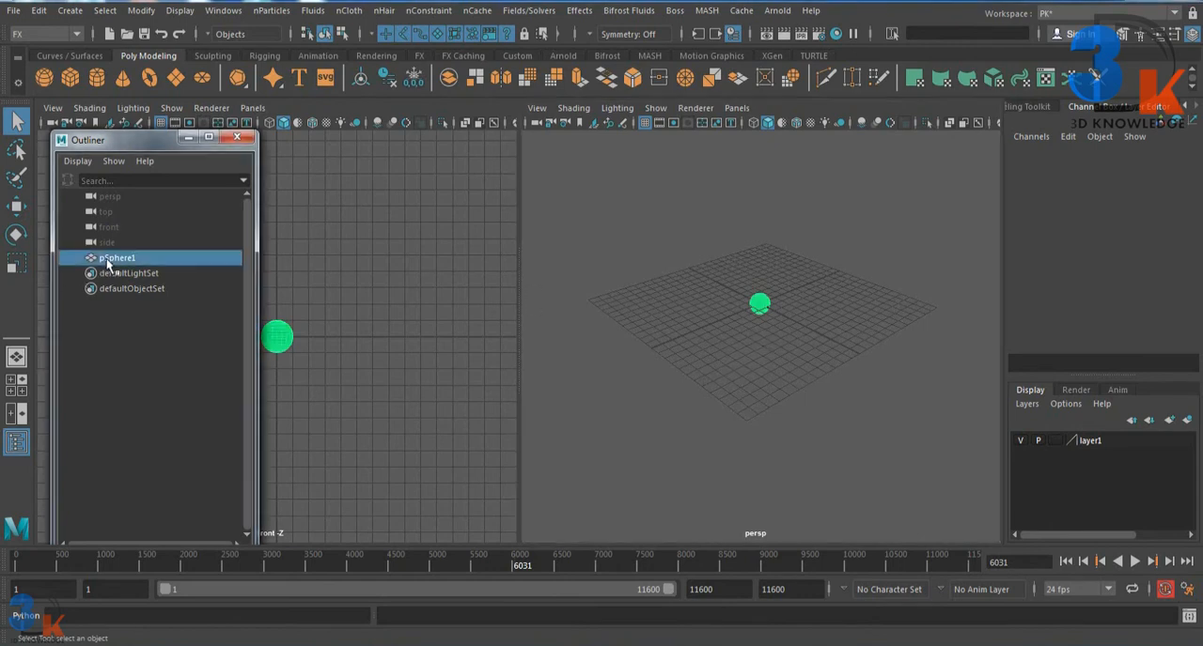
click(673, 362)
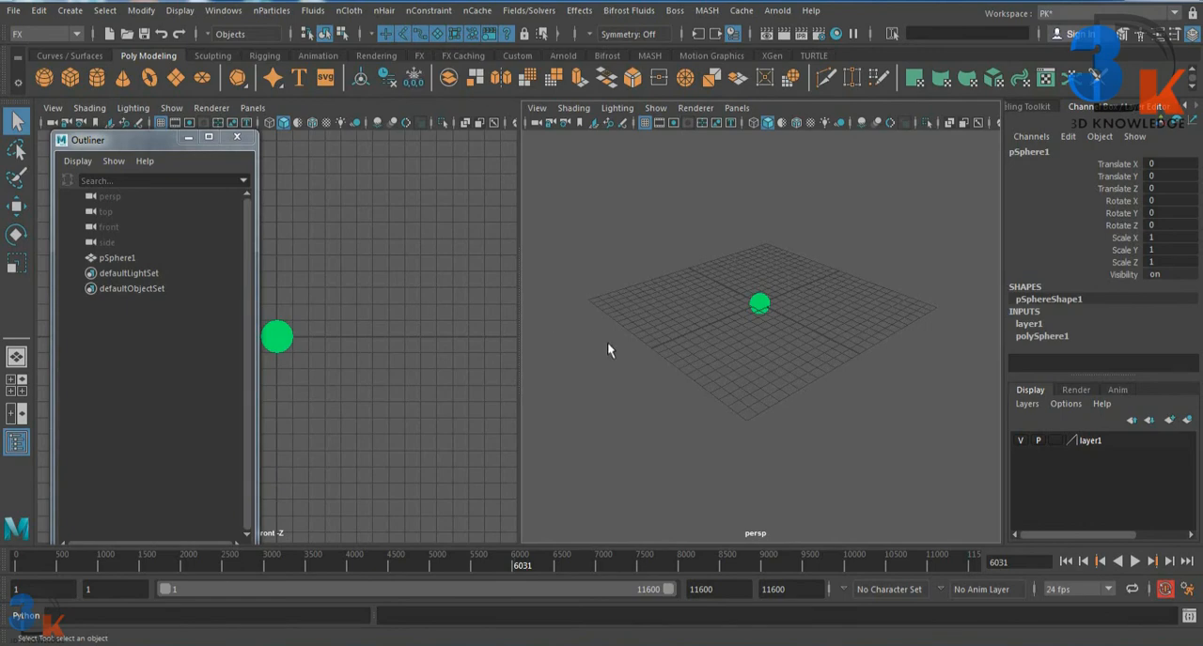
Step: Close the Outliner window and make the front view active
drag(177, 149, 195, 155)
click(255, 145)
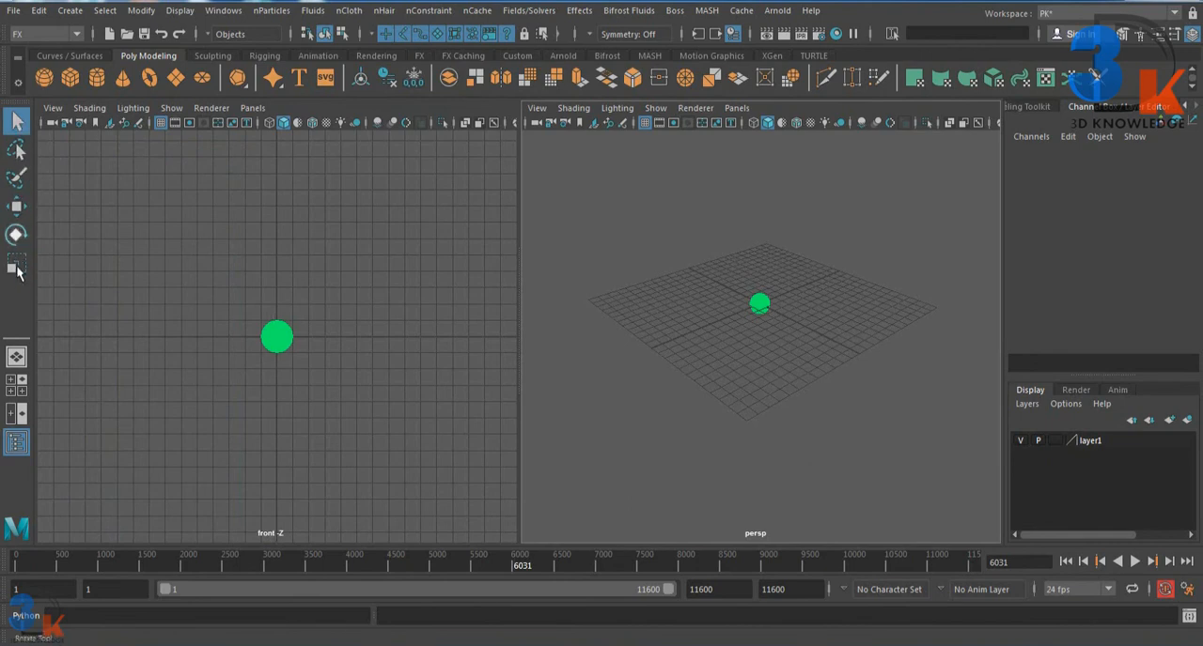
click(167, 236)
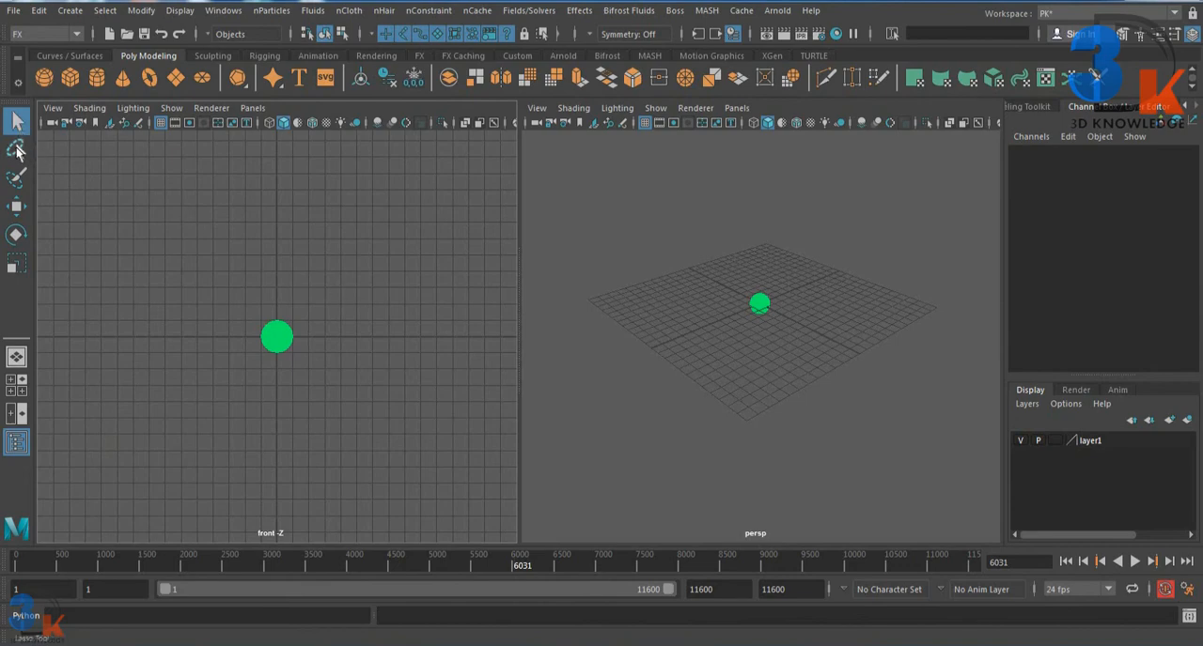
Step: Switch through the Move, Rotate and Scale tools, finishing with the Rotate tool active
click(16, 206)
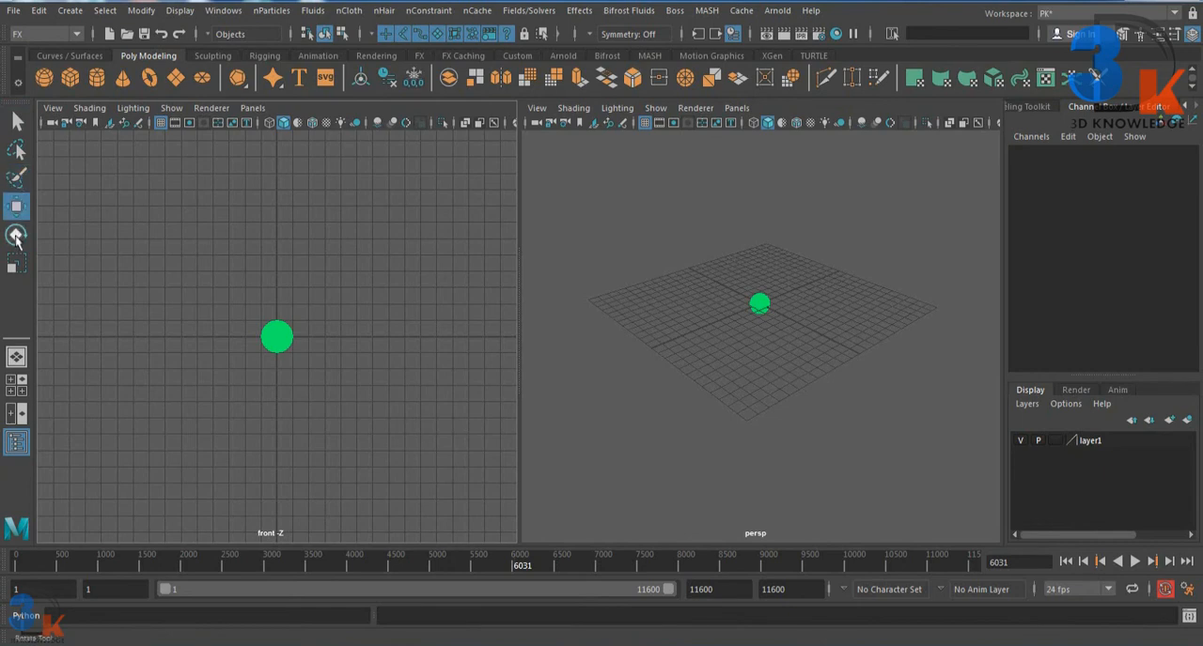
click(16, 236)
click(16, 267)
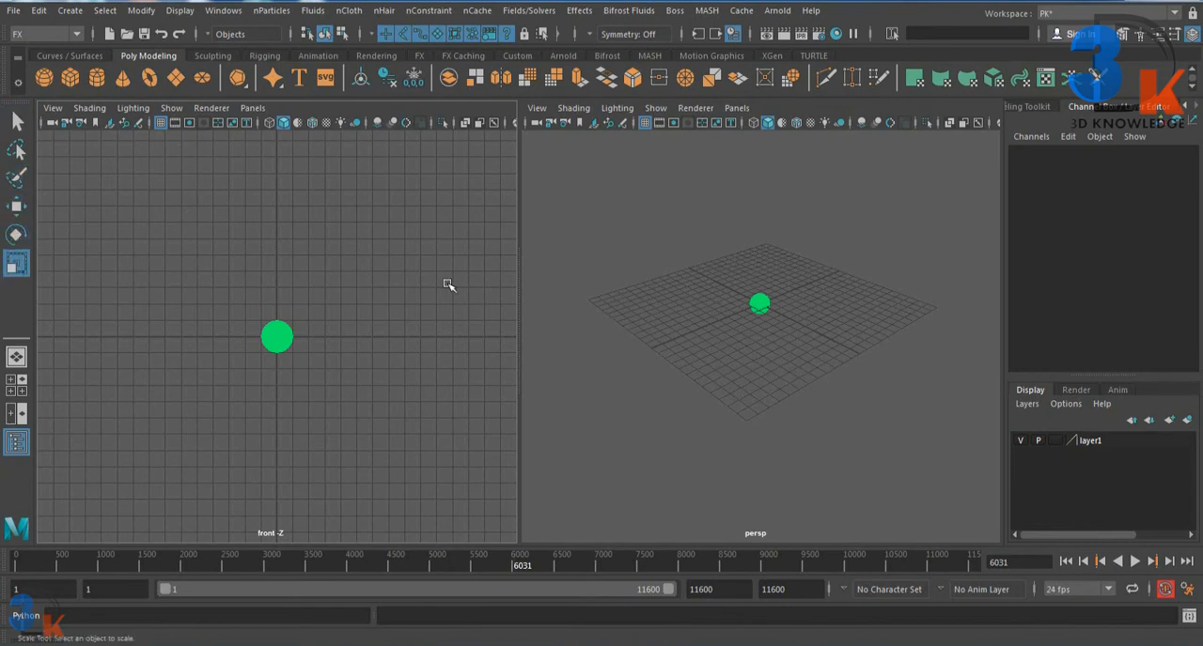
click(622, 298)
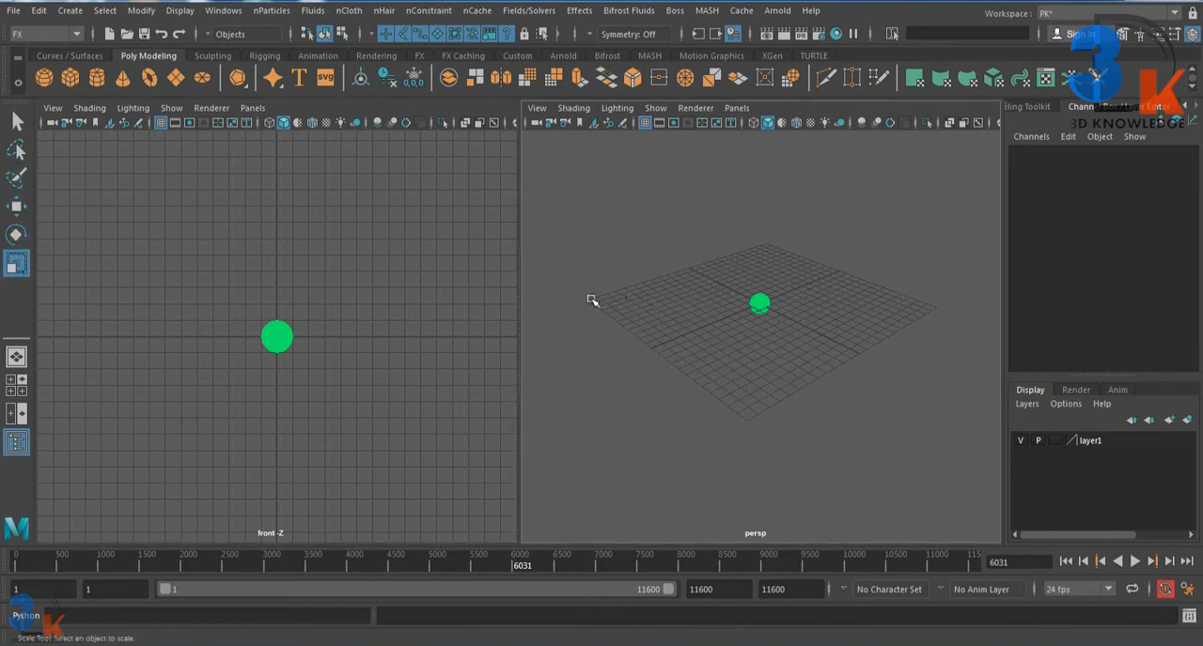
click(16, 206)
click(16, 235)
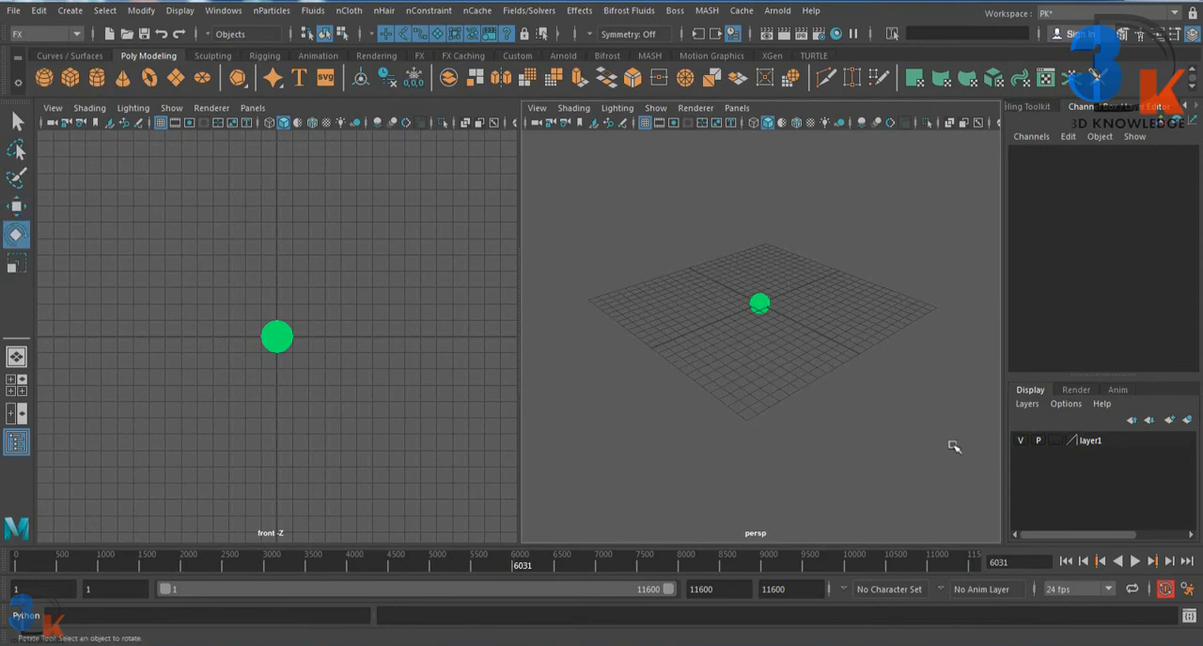
Step: Select the sphere in the perspective view to bring up its rotation manipulator
click(759, 302)
click(795, 203)
click(759, 300)
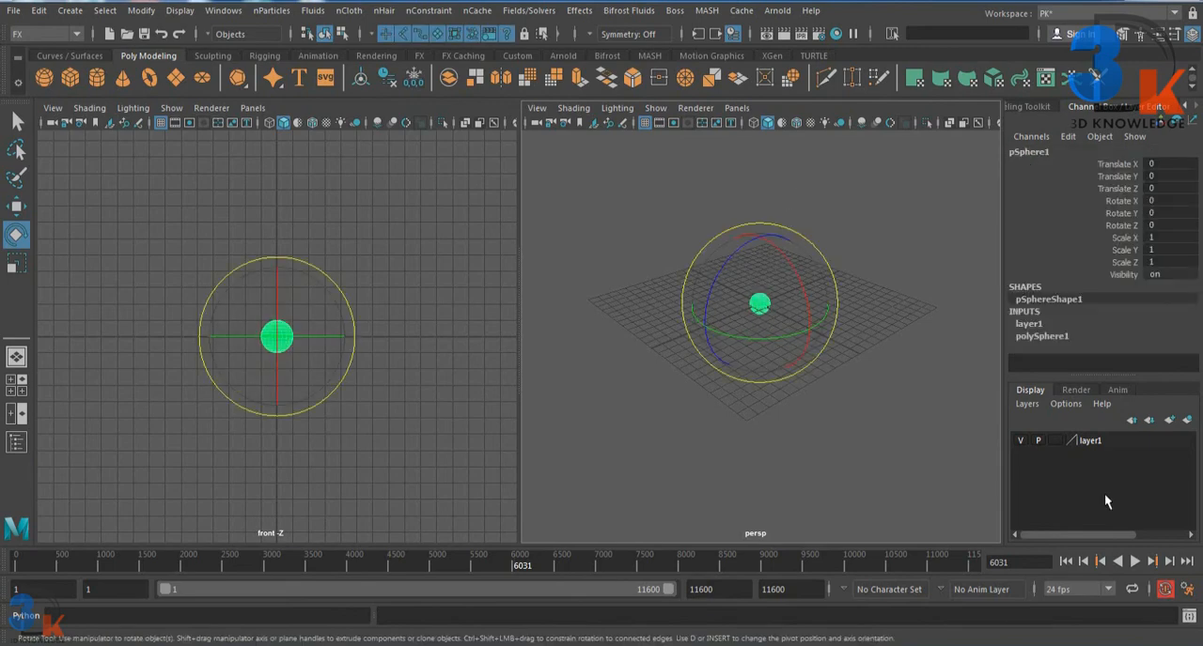
click(888, 444)
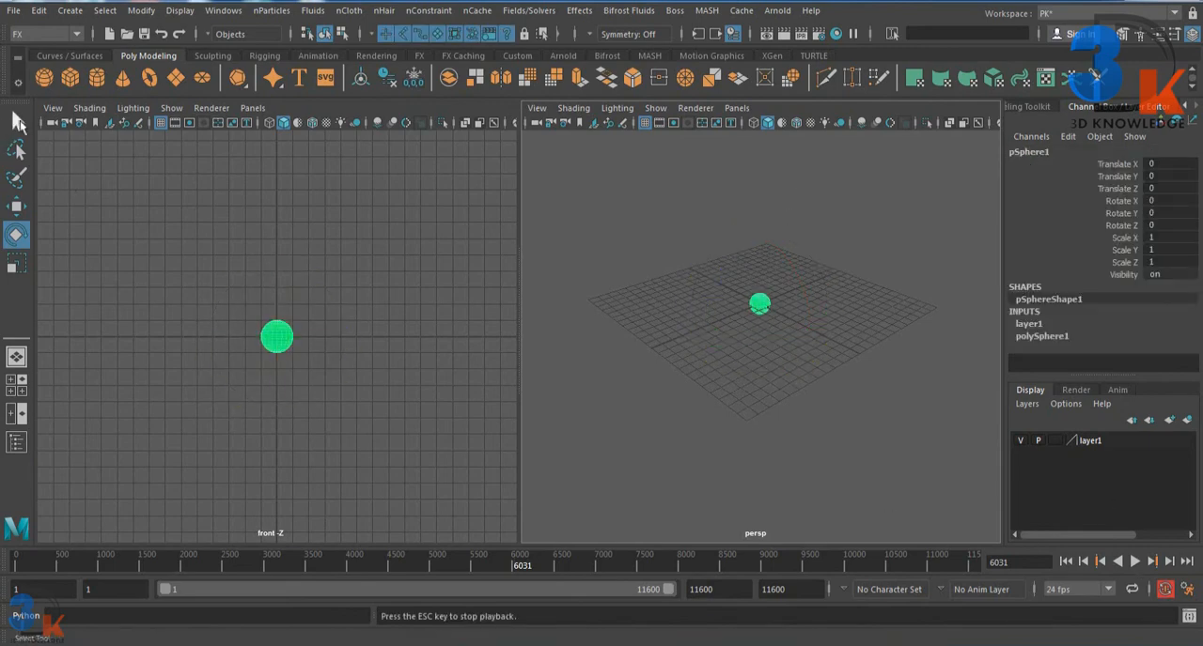
Step: Open the Outliner and highlight the sphere's Translate, Rotate, Scale and Visibility channels in the Channel Box
click(17, 443)
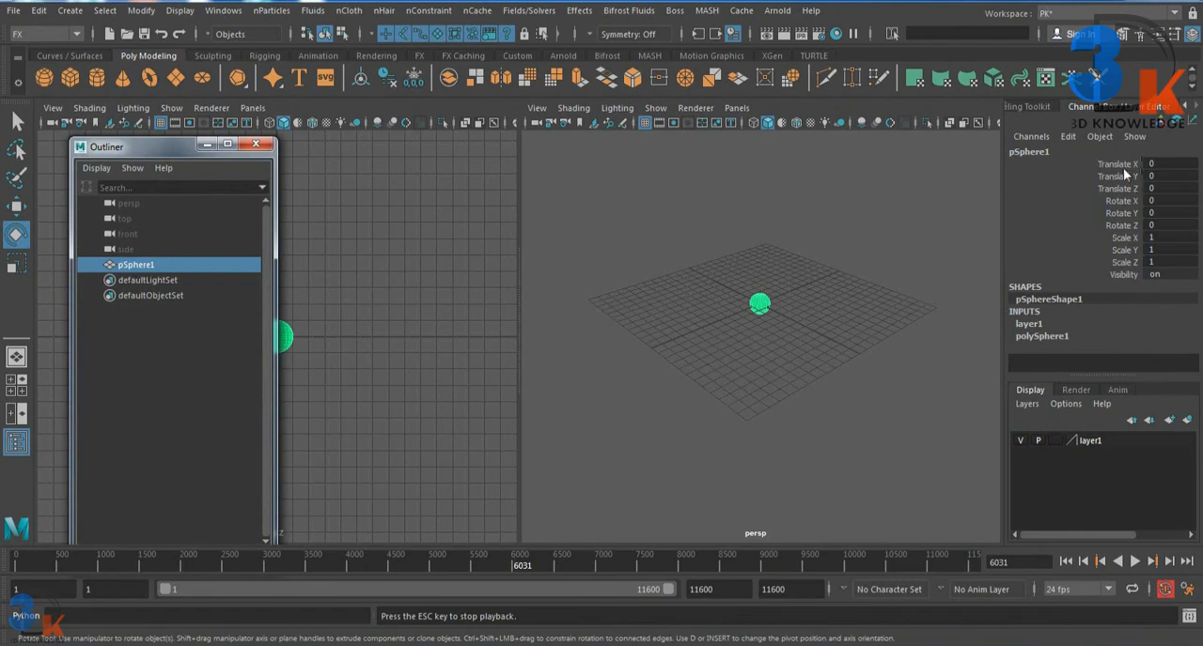
drag(1105, 166, 1128, 267)
drag(1126, 220, 1124, 274)
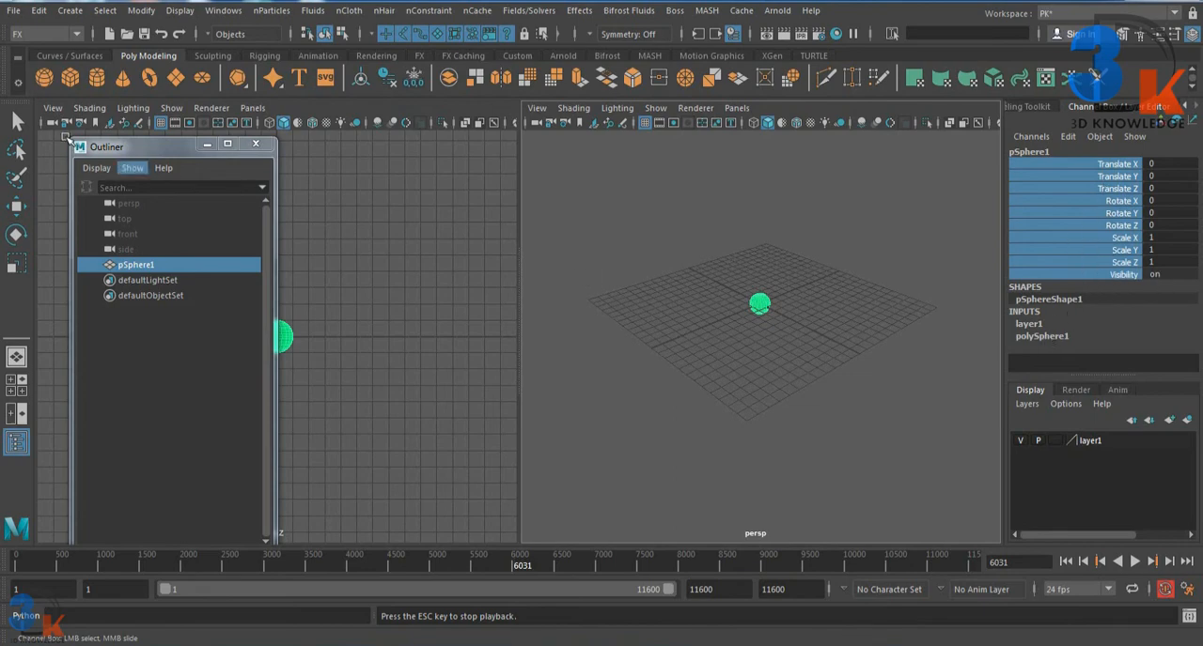
Step: With the Select tool, deselect the sphere and reselect it with a selection box in the perspective view
click(16, 120)
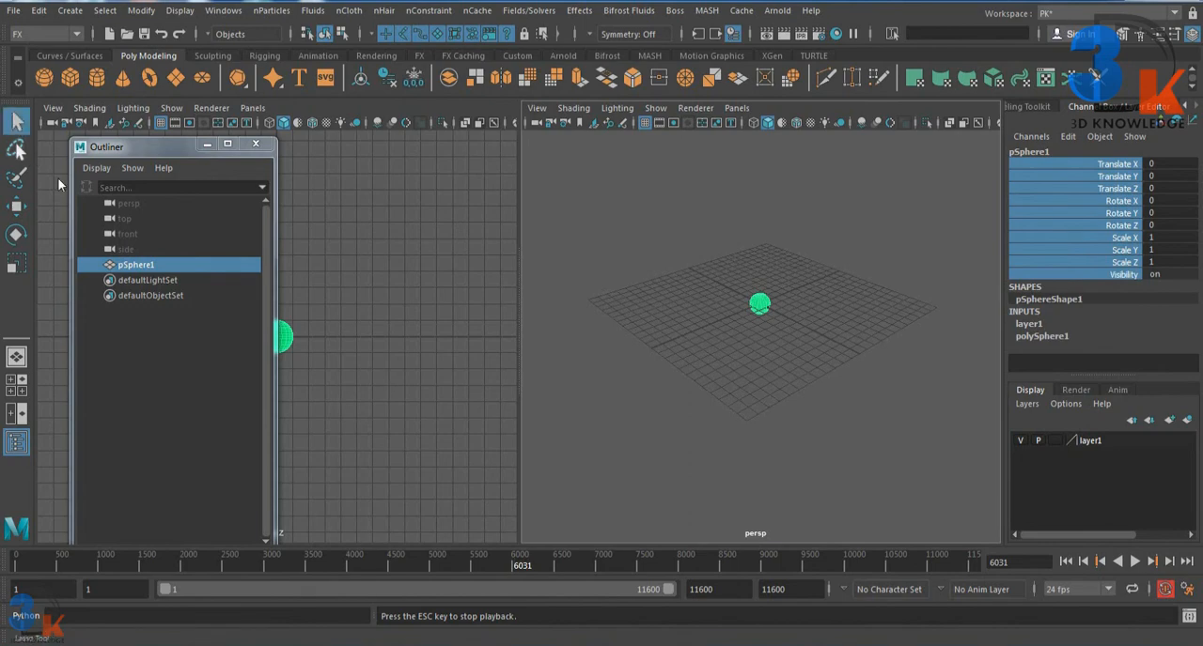
click(663, 298)
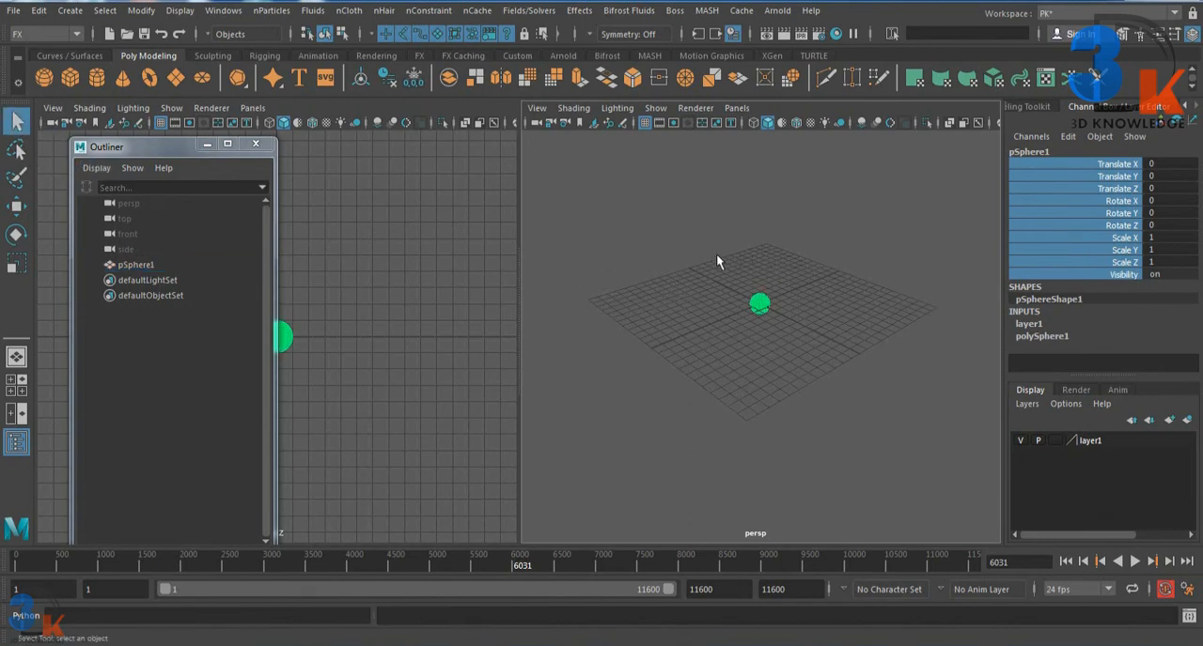
mouse_move(716, 256)
mouse_down()
mouse_move(798, 347)
mouse_move(669, 249)
mouse_move(757, 334)
mouse_move(741, 338)
mouse_up()
Step: Lasso-select the sphere in the perspective view and switch to the Paint Selection tool
click(16, 148)
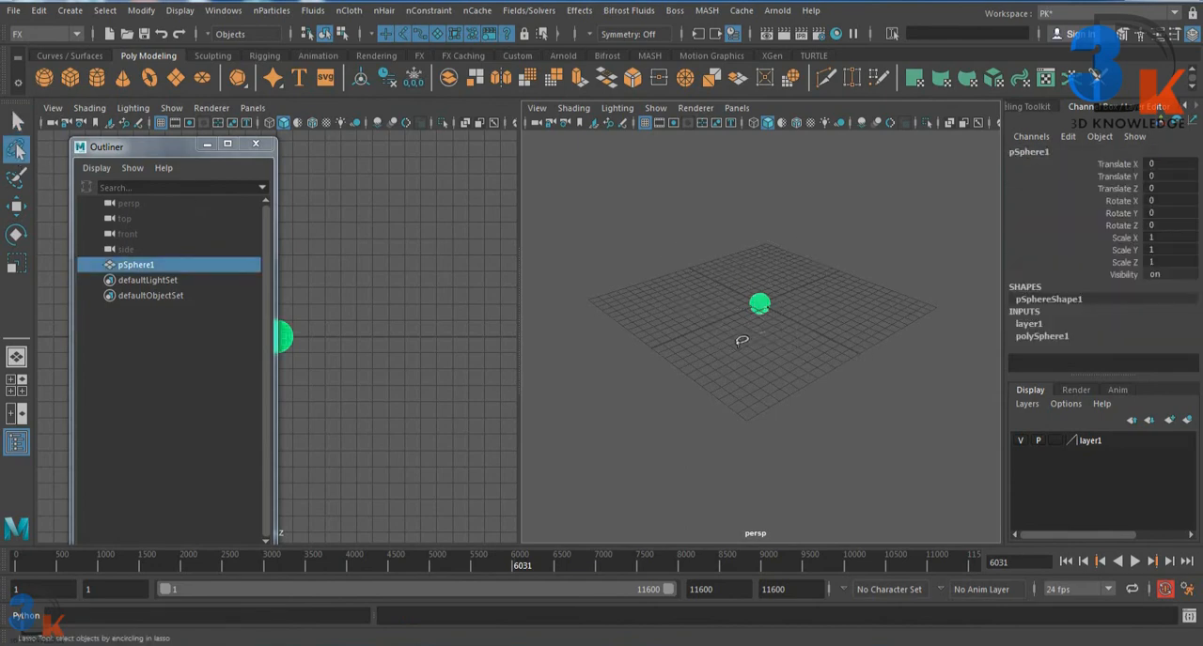
drag(781, 315, 781, 331)
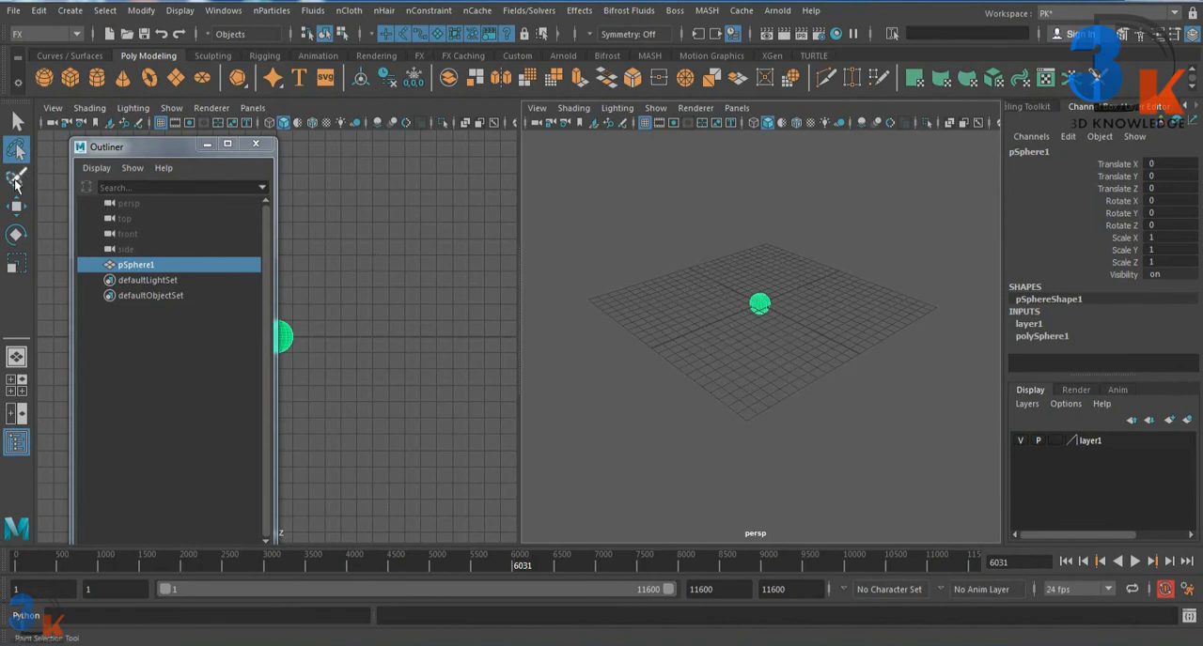
click(15, 180)
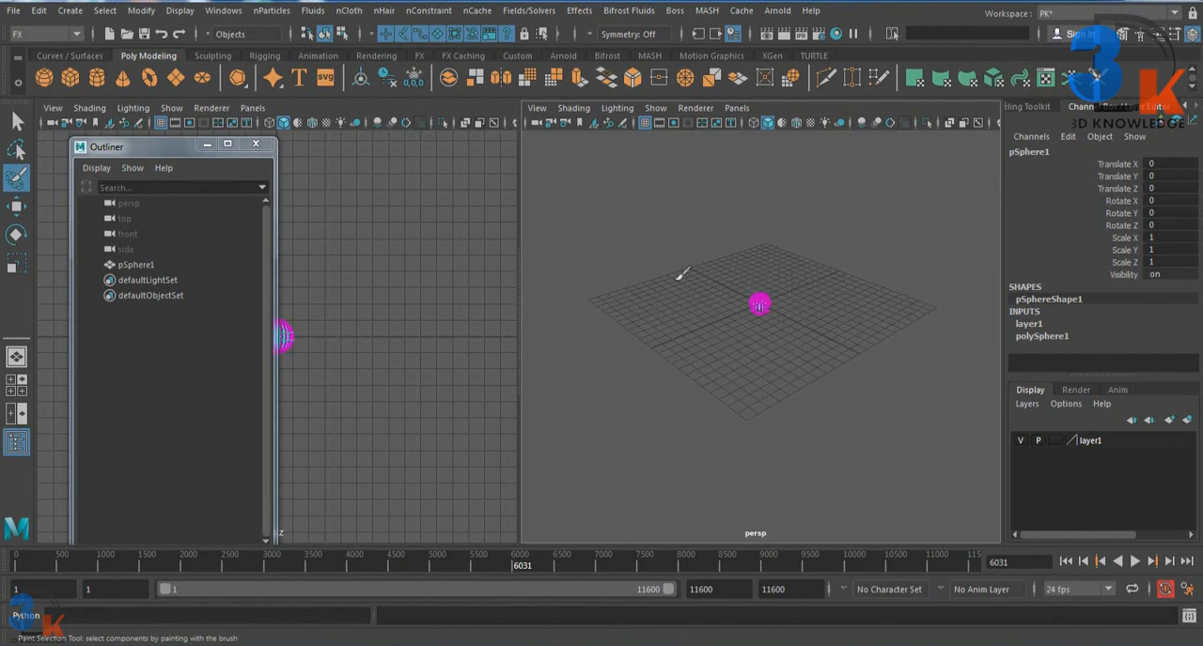
Step: Reselect the sphere with the Move tool, move it to about X 1.933, Z -5.168, and highlight its Translate X channel
click(15, 209)
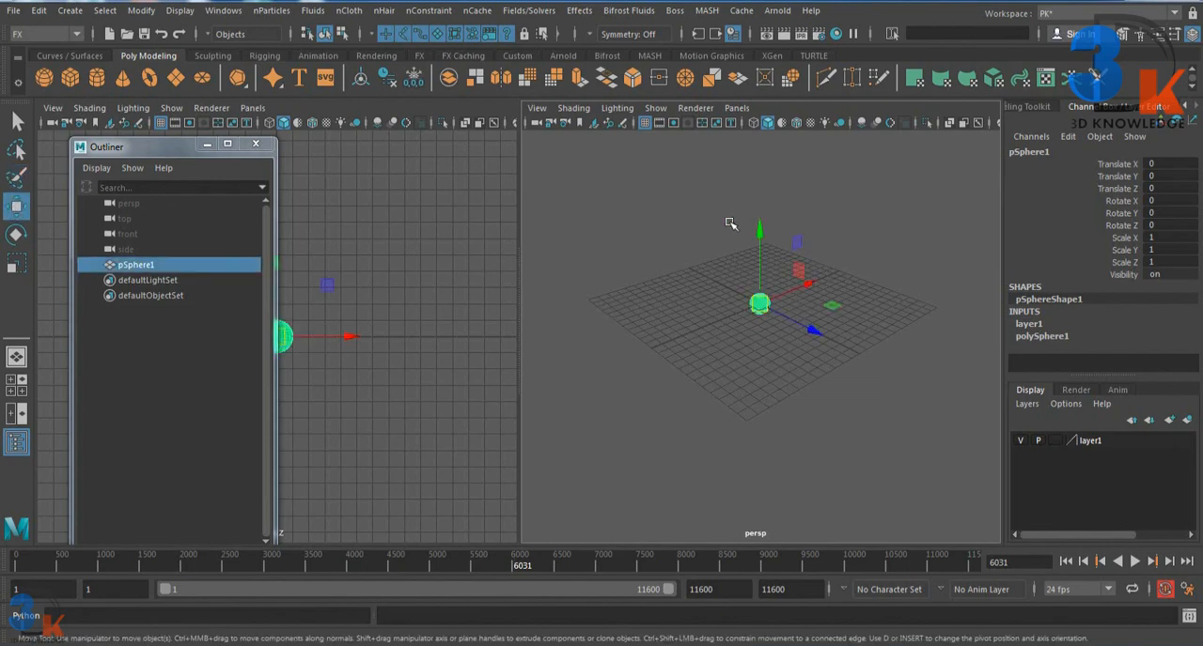
click(707, 303)
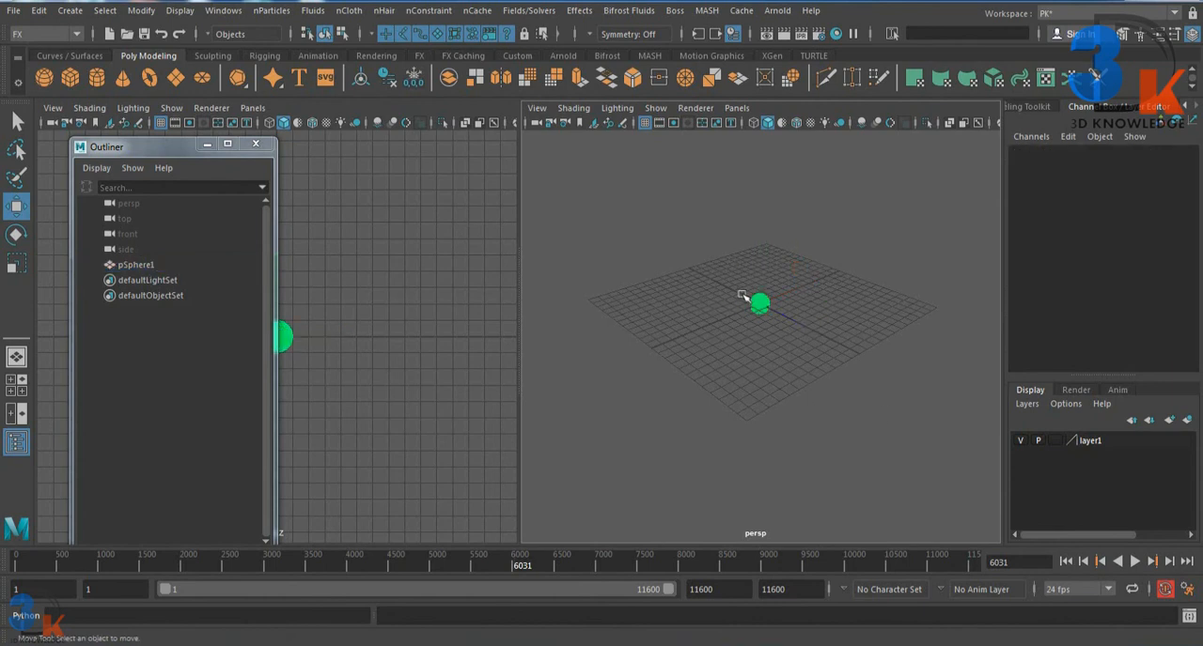
click(759, 304)
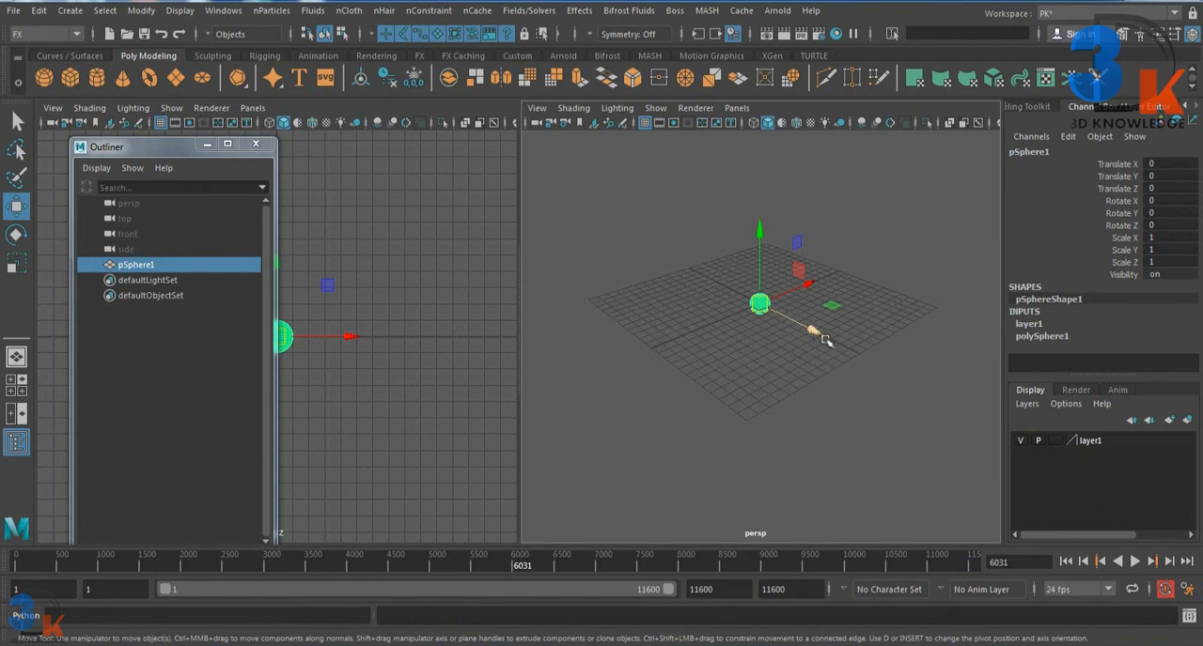
mouse_move(825, 340)
mouse_down()
mouse_move(787, 319)
mouse_move(831, 350)
mouse_up()
click(844, 291)
click(773, 308)
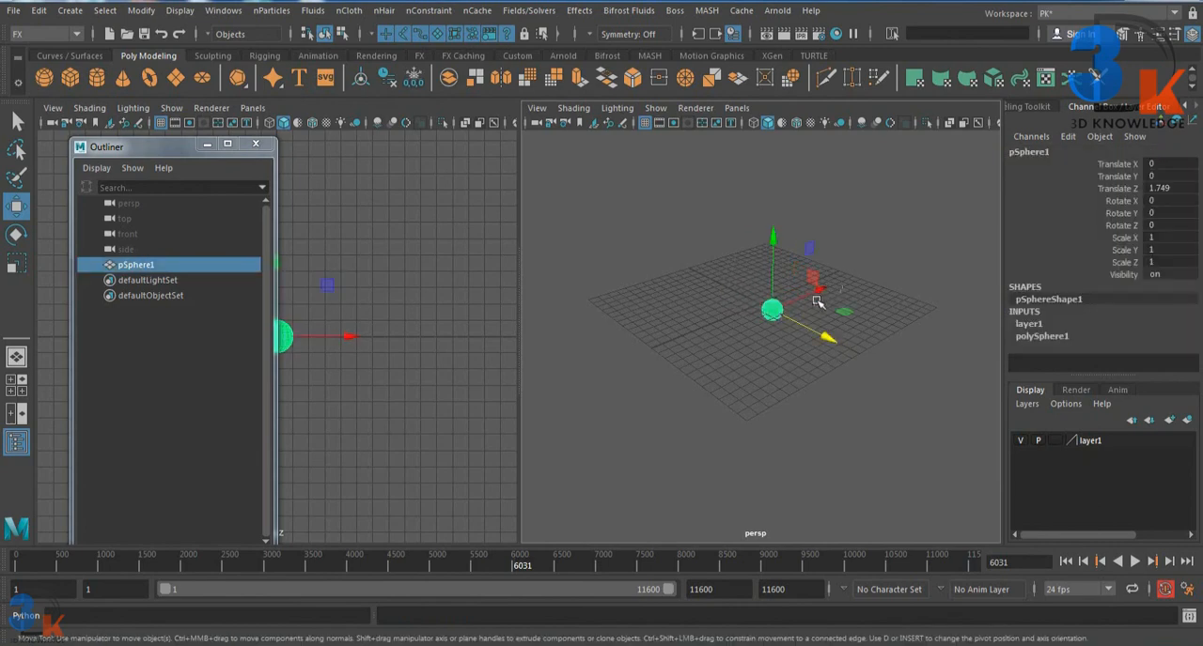
drag(818, 302, 805, 327)
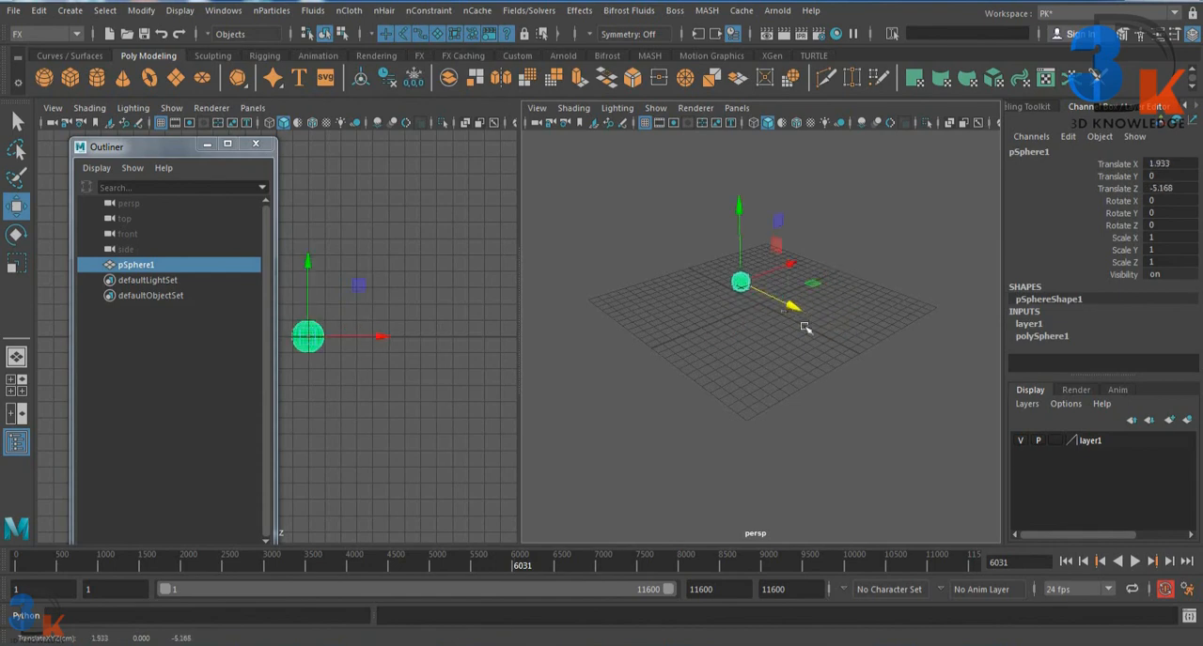
key(alt+v)
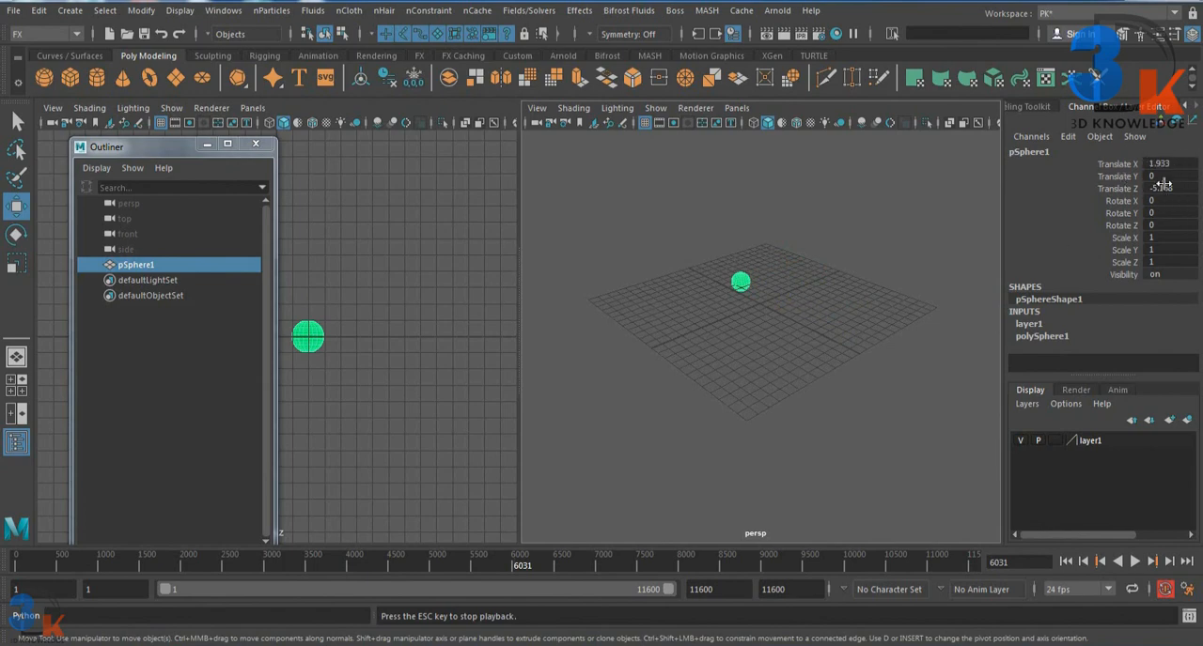
click(1118, 164)
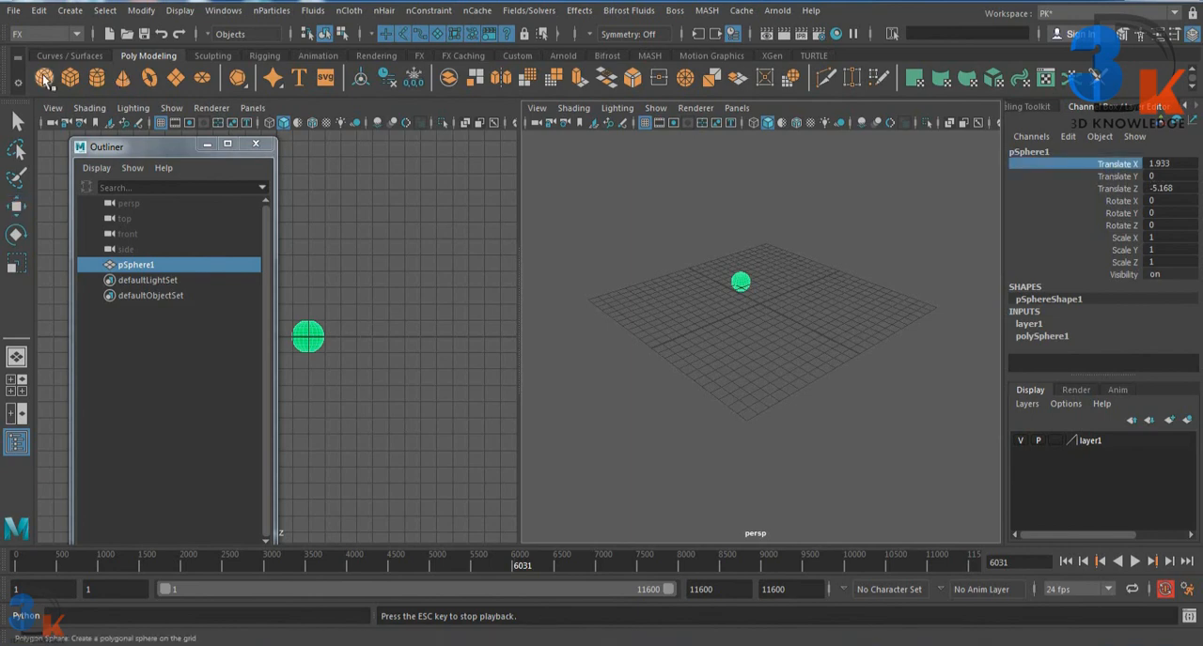
Step: Create a second polygon sphere, move it to about X 3.842, Y -0.205, Z 5.39 and rotate it to about 74.864, 37.294, 46.049
click(44, 79)
key(w)
drag(814, 334, 837, 347)
drag(827, 288, 839, 312)
click(825, 311)
key(e)
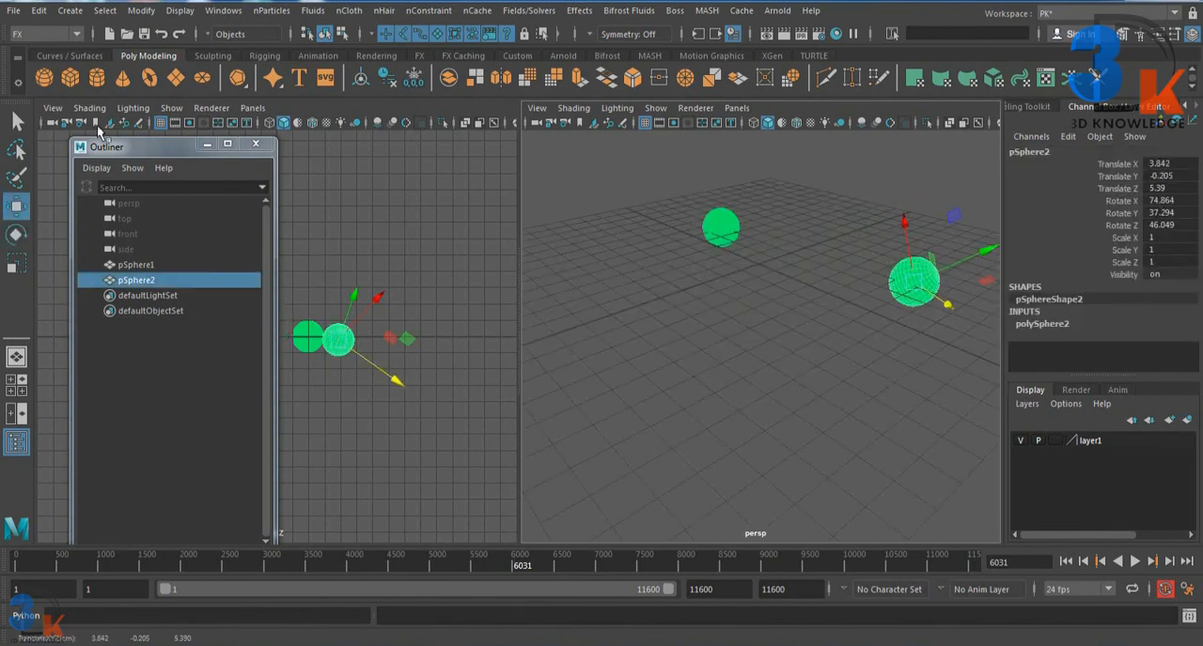
Step: Create a polygon cube and rotate it freehand to about X -1.77, Y 1.748, Z 141.669
click(71, 77)
click(1133, 202)
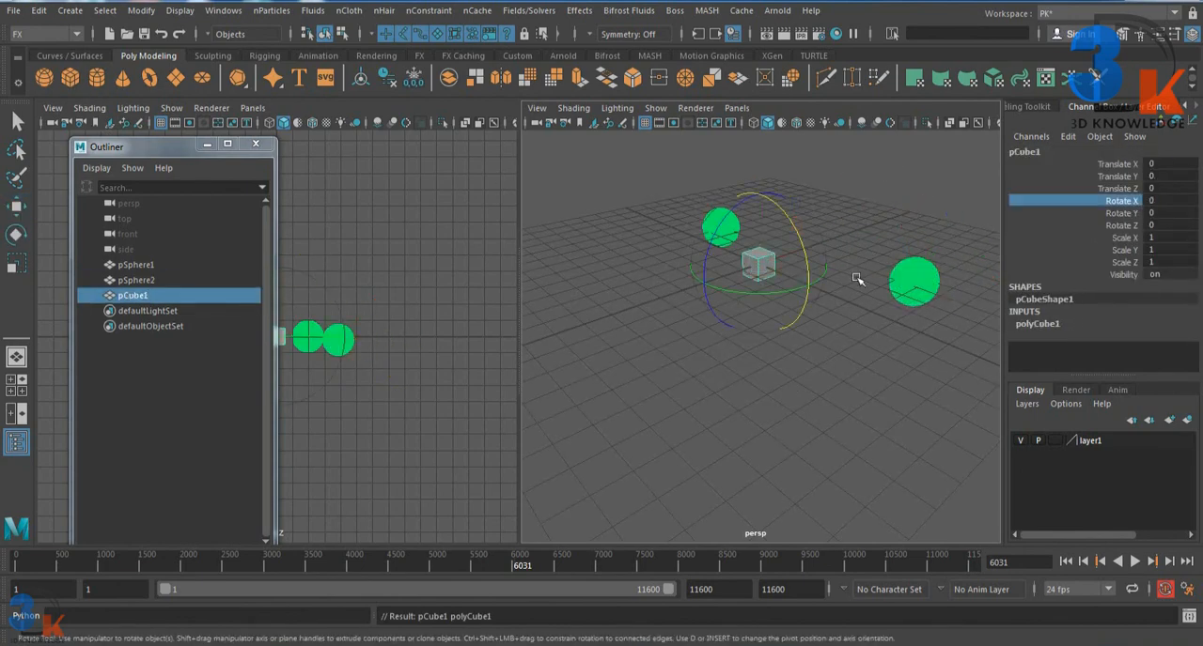
middle_drag(856, 277, 852, 374)
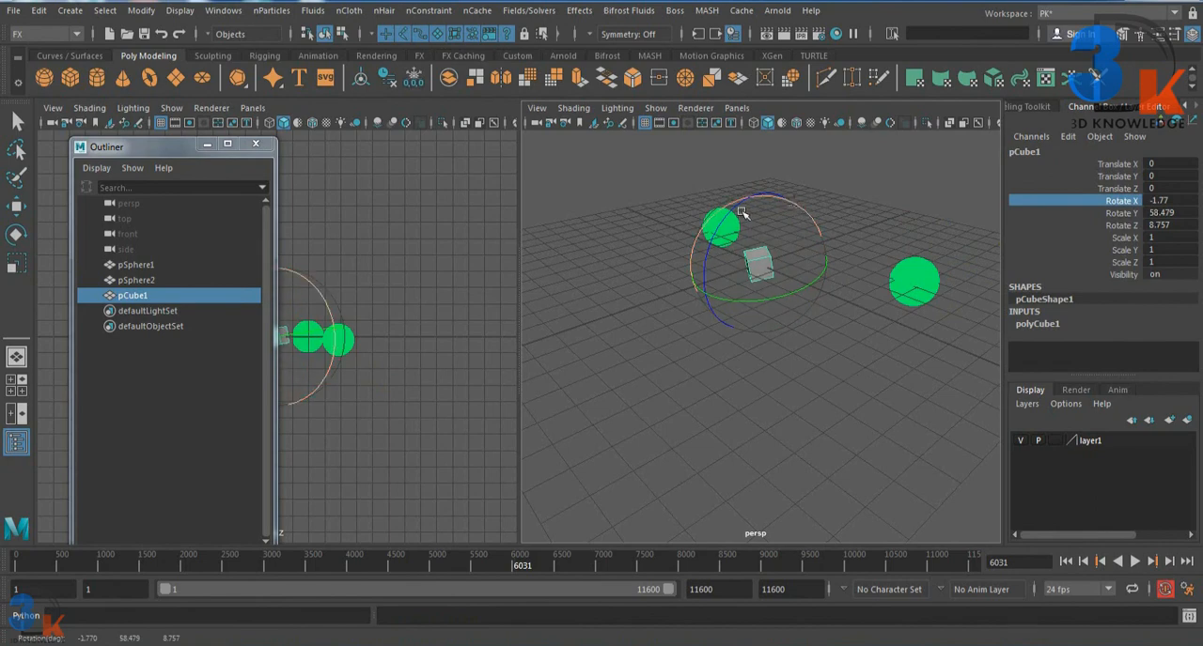
drag(729, 322, 860, 370)
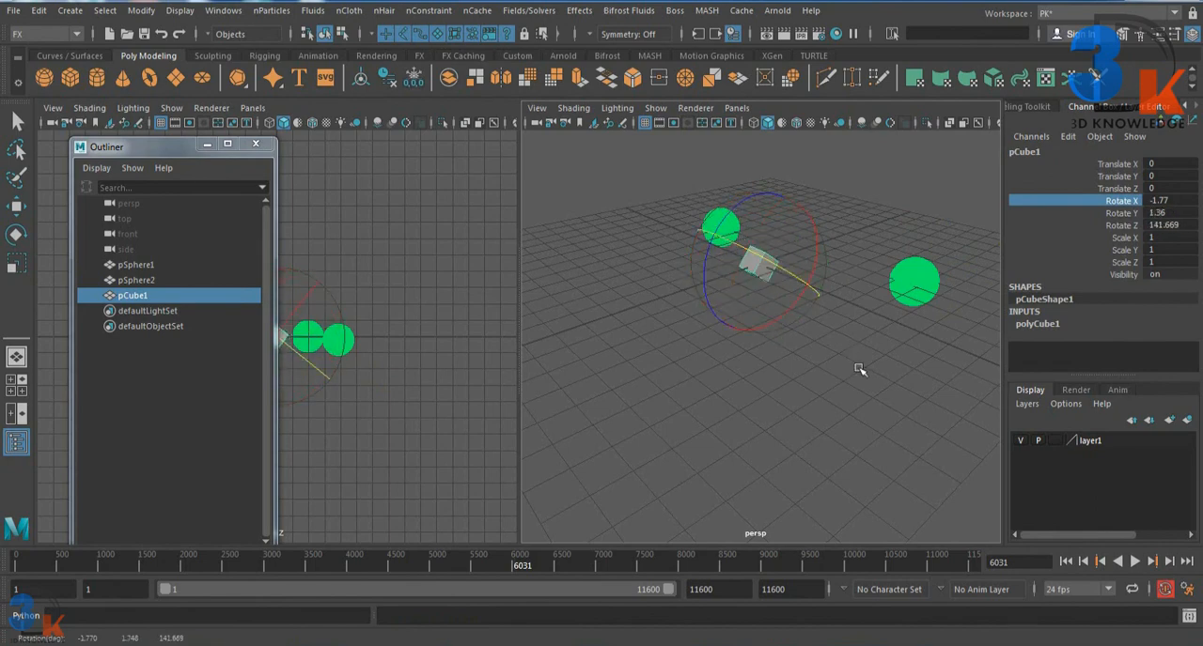
click(1135, 561)
key(Escape)
click(1122, 225)
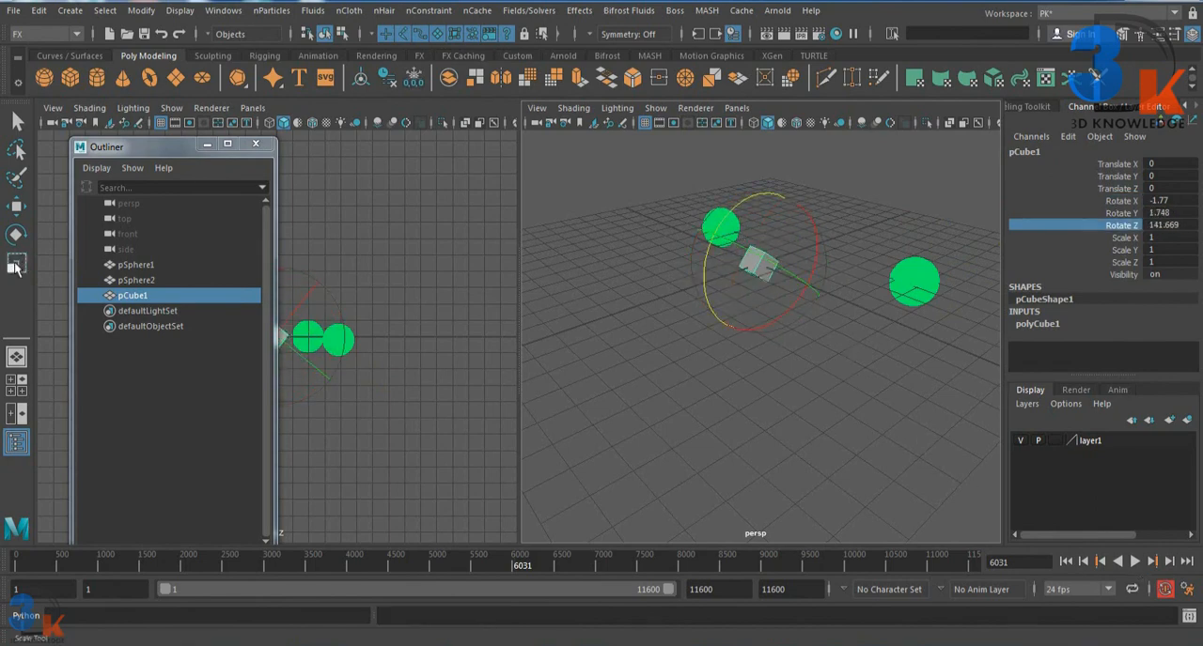
Step: Scale the cube freehand to about X 1.761, Y 3.322, Z 4.471 and highlight its Scale Y channel
click(16, 266)
drag(759, 266, 823, 319)
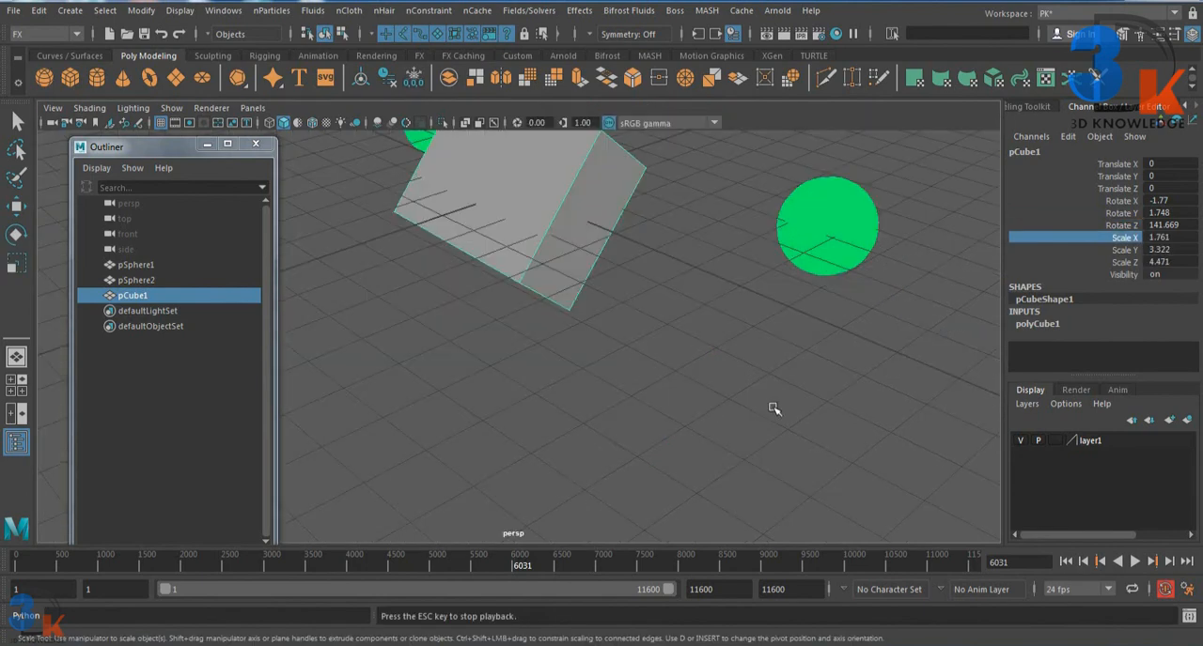
alt+drag(685, 384, 703, 408)
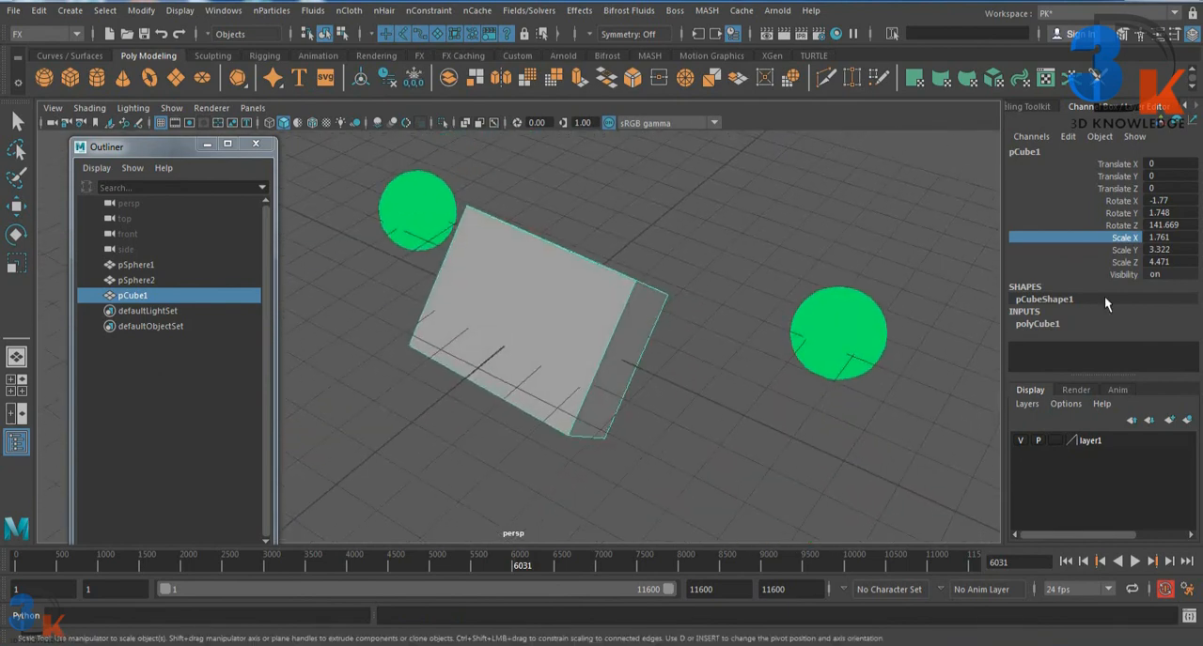
click(1114, 250)
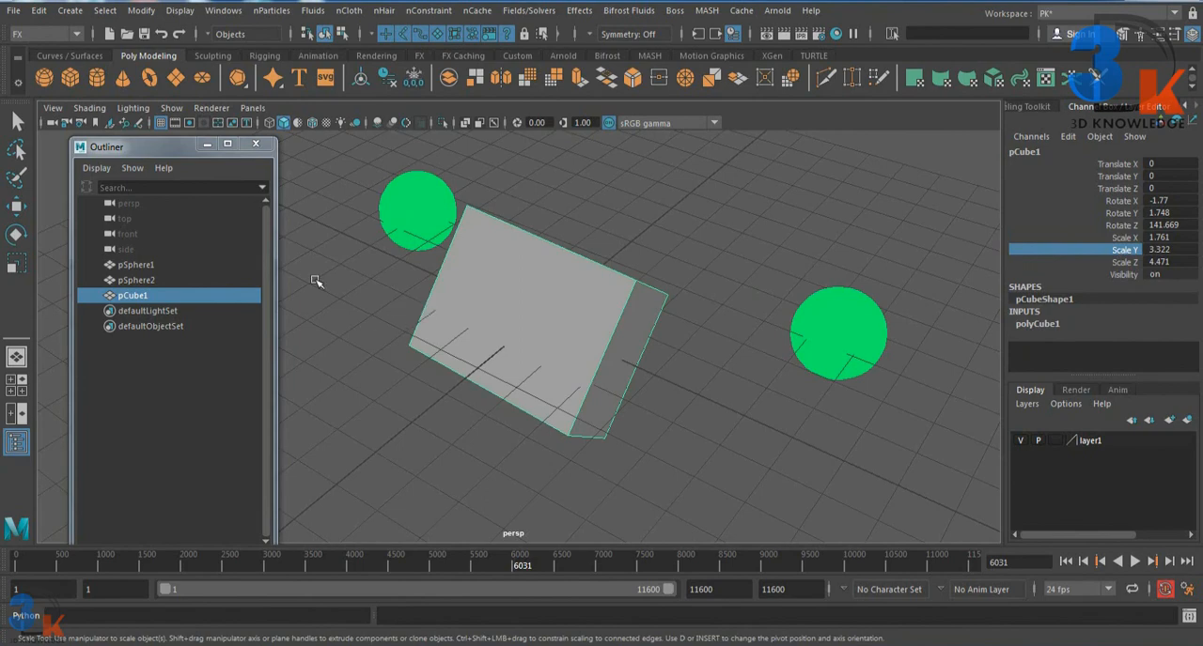
Step: Reset the cube's X, Y and Z scale values to 1 together in the Channel Box
drag(1174, 237, 1180, 258)
text(1)
key(Return)
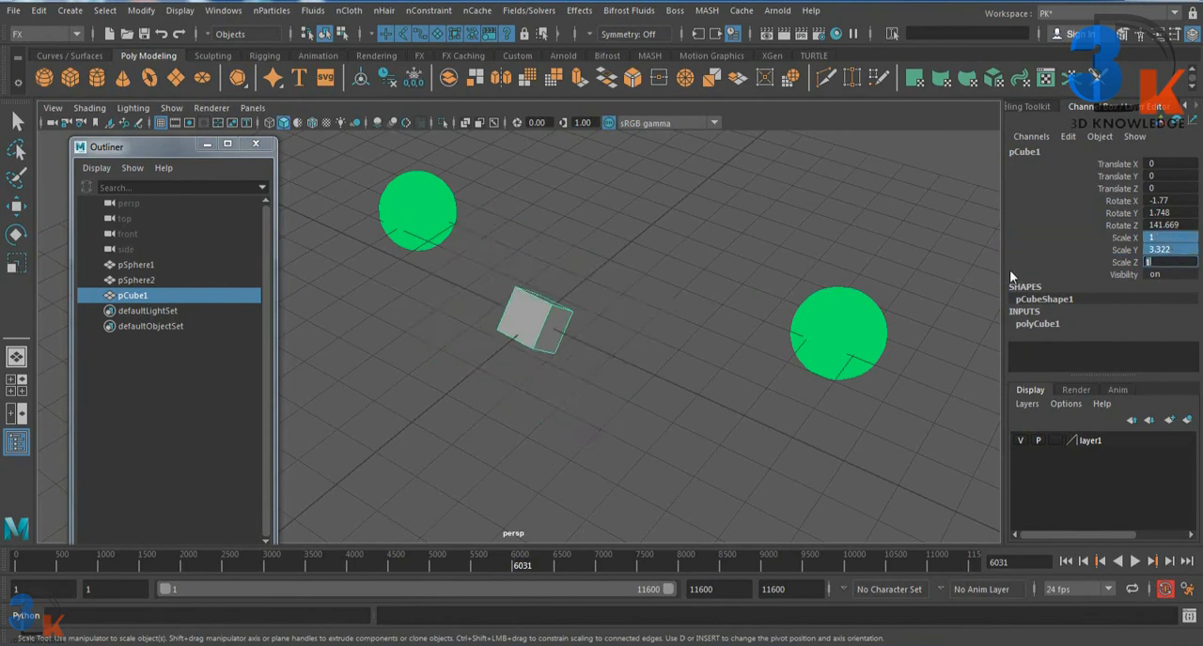